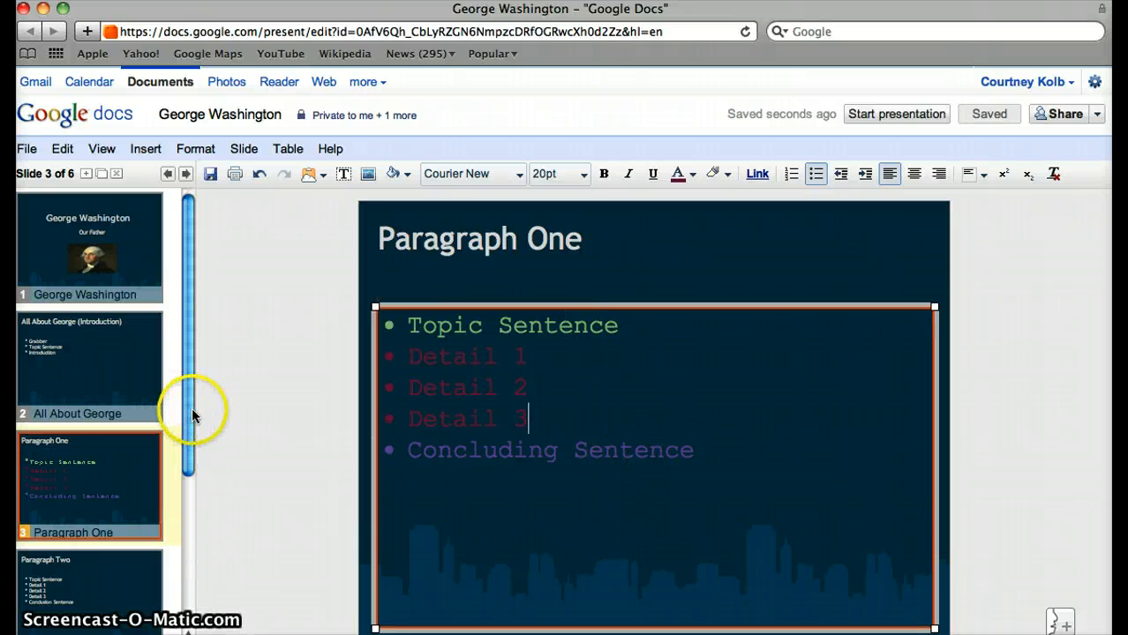
- Go to the Paragraph Two slide and set the Topic Sentence bullet's text colour to green
{"action": "left_click_drag", "start_coordinate": [194, 416], "coordinate": [189, 472]}
{"action": "left_click", "coordinate": [113, 481]}
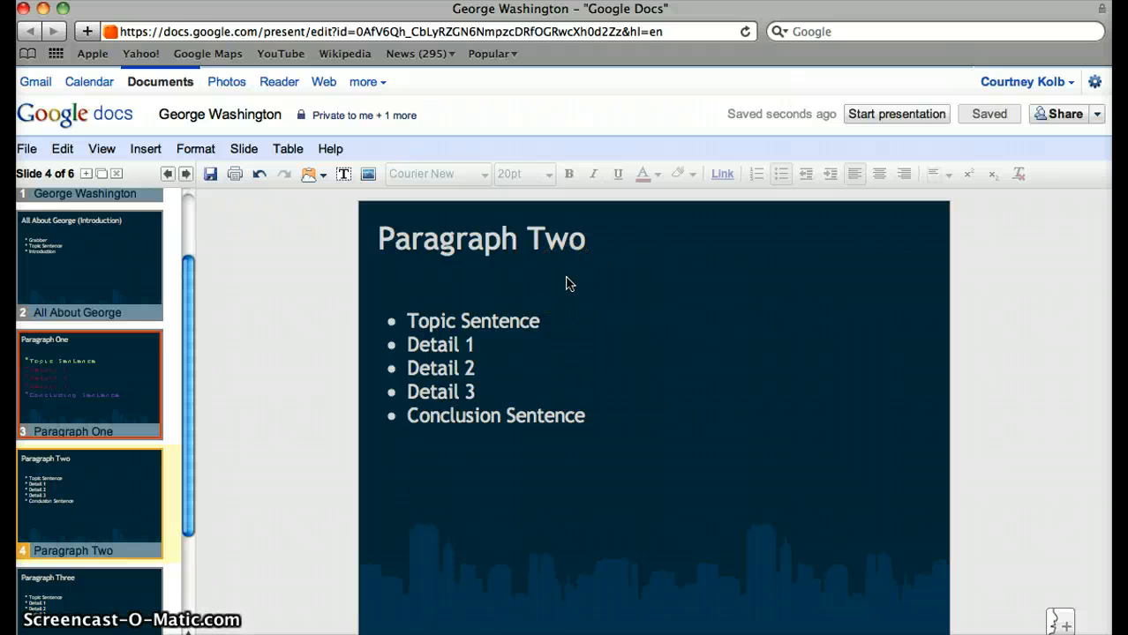
{"action": "left_click", "coordinate": [551, 356]}
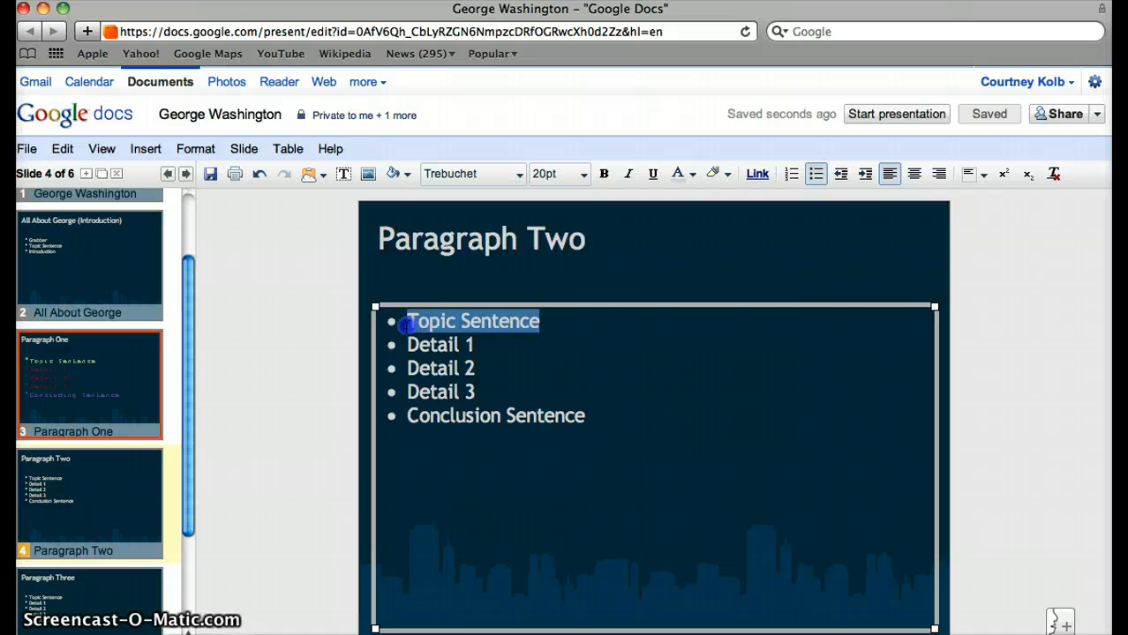
{"action": "left_click", "coordinate": [692, 176]}
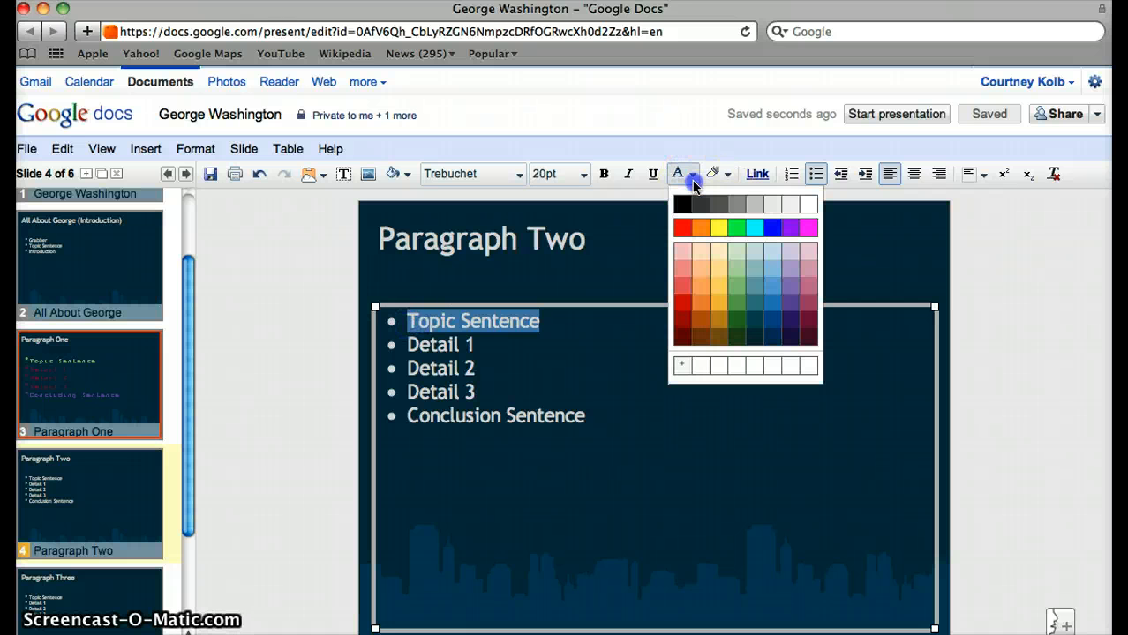
{"action": "left_click", "coordinate": [744, 293]}
- Set the text colour of the Detail 1, Detail 2 and Detail 3 bullets on the Paragraph Two slide to dark pink
{"action": "left_click", "coordinate": [478, 394]}
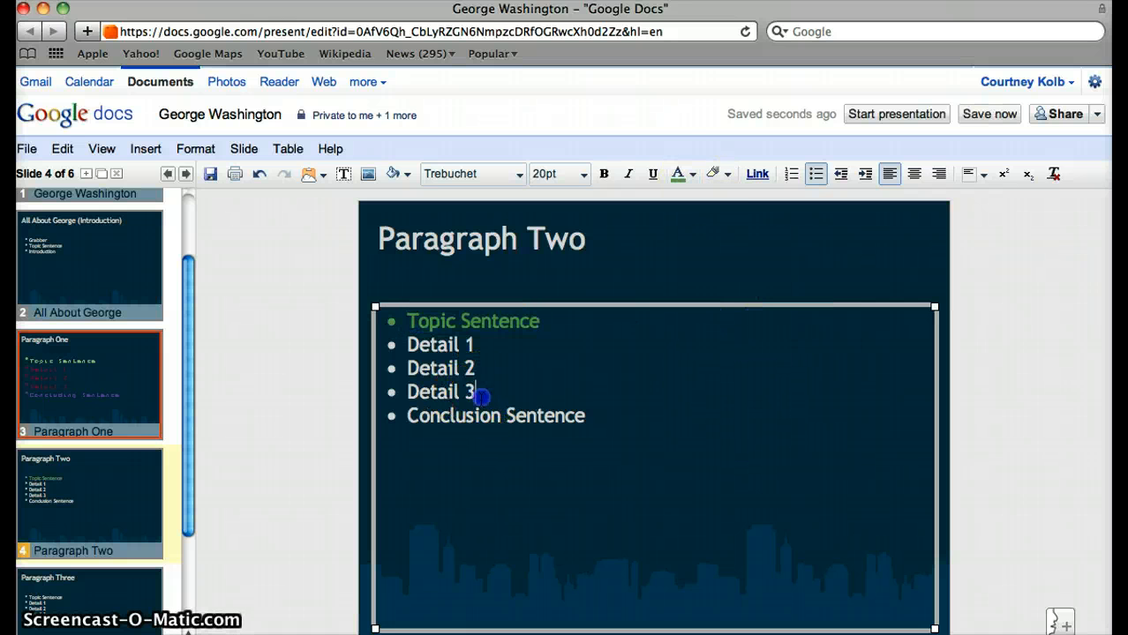
{"action": "left_click_drag", "start_coordinate": [479, 396], "coordinate": [401, 347]}
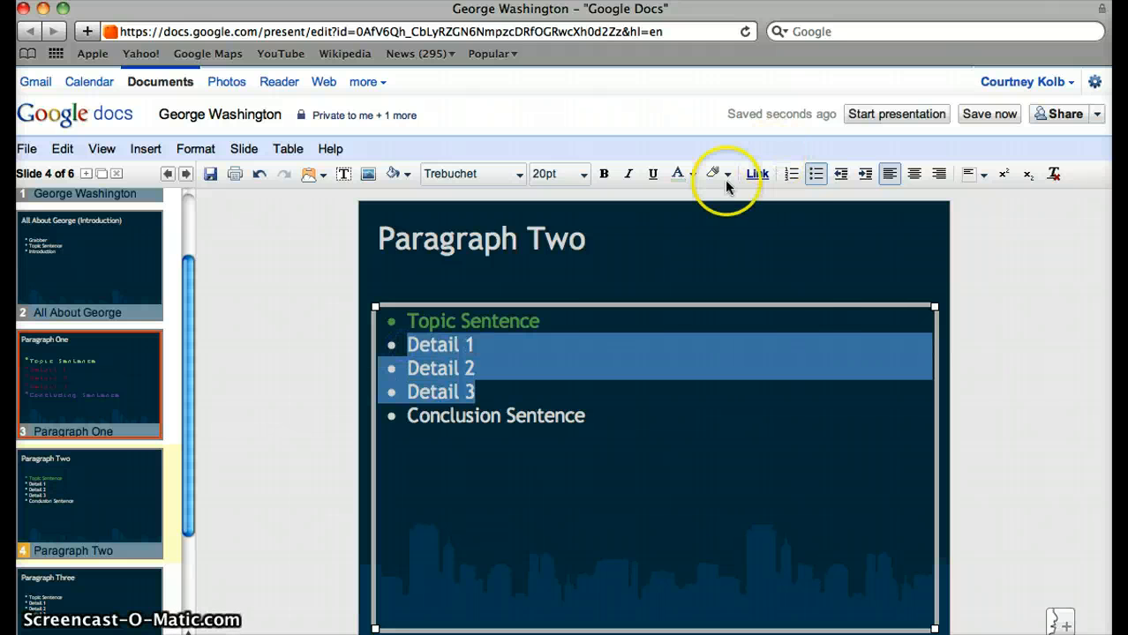
{"action": "left_click", "coordinate": [696, 176]}
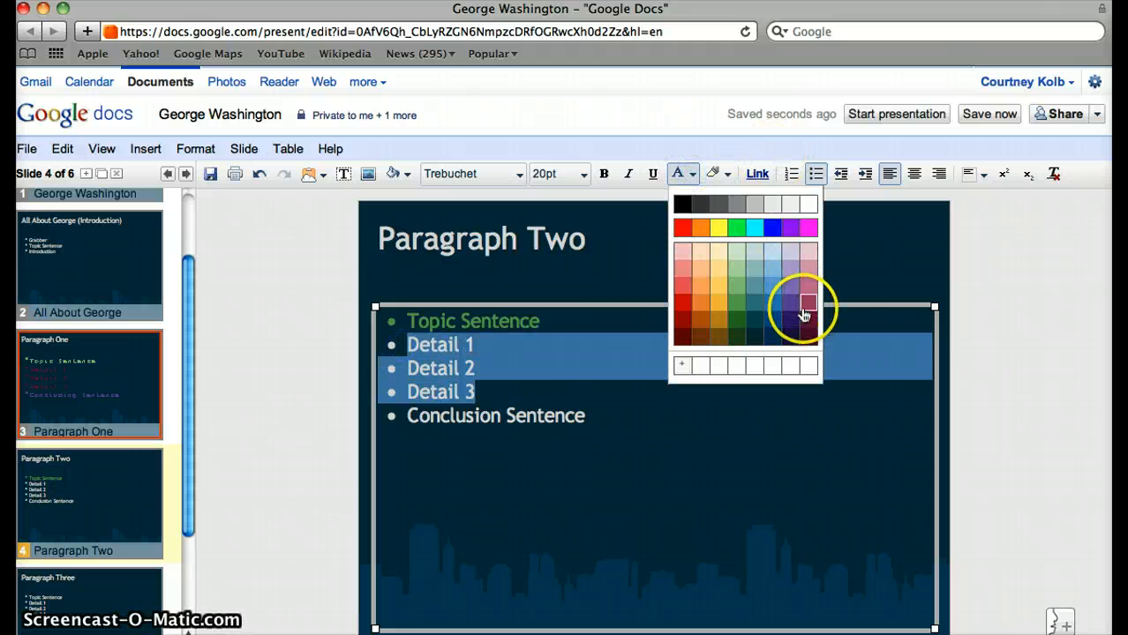
{"action": "left_click", "coordinate": [803, 310]}
- Set the Conclusion Sentence bullet's text colour on the Paragraph Two slide to dark purple
{"action": "left_click_drag", "start_coordinate": [585, 415], "coordinate": [412, 411]}
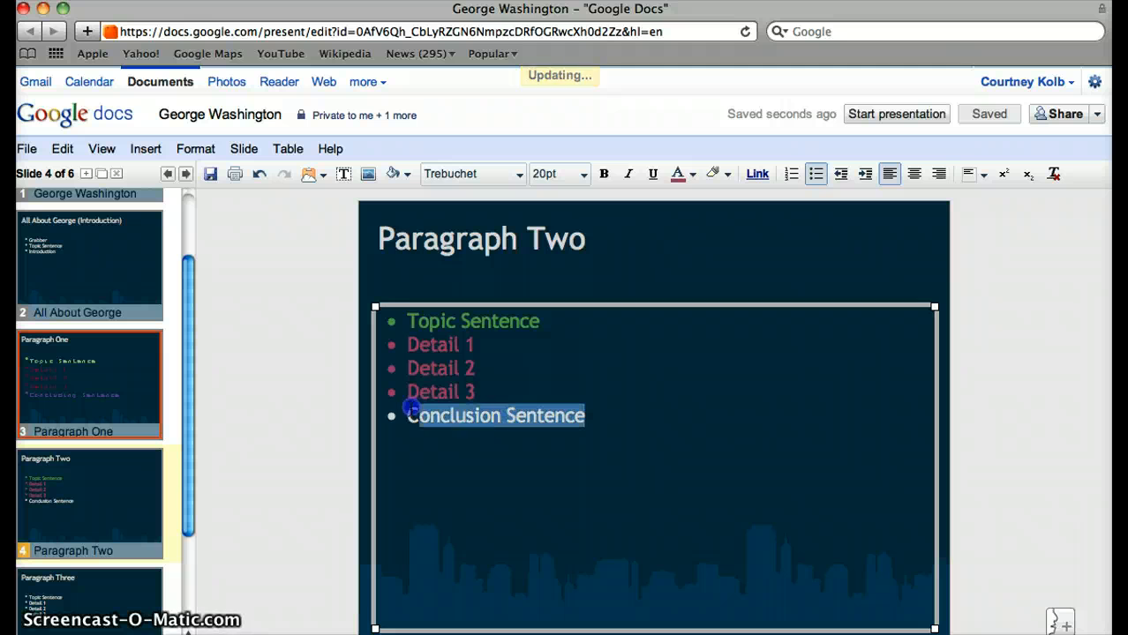
{"action": "left_click", "coordinate": [683, 173]}
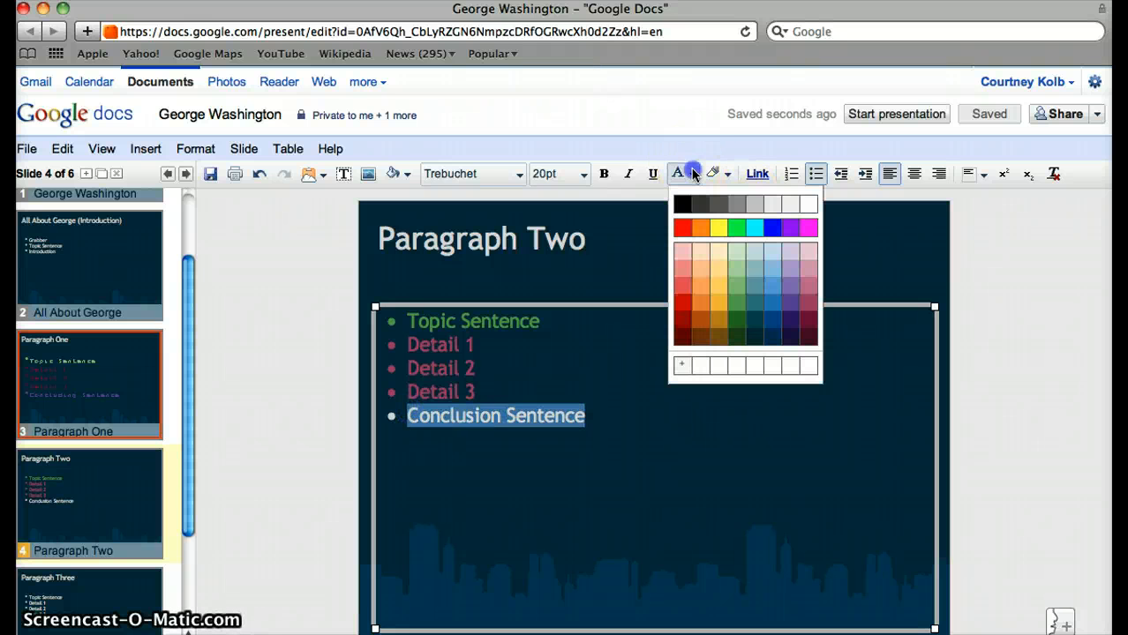
{"action": "left_click", "coordinate": [789, 309]}
{"action": "left_click", "coordinate": [645, 410]}
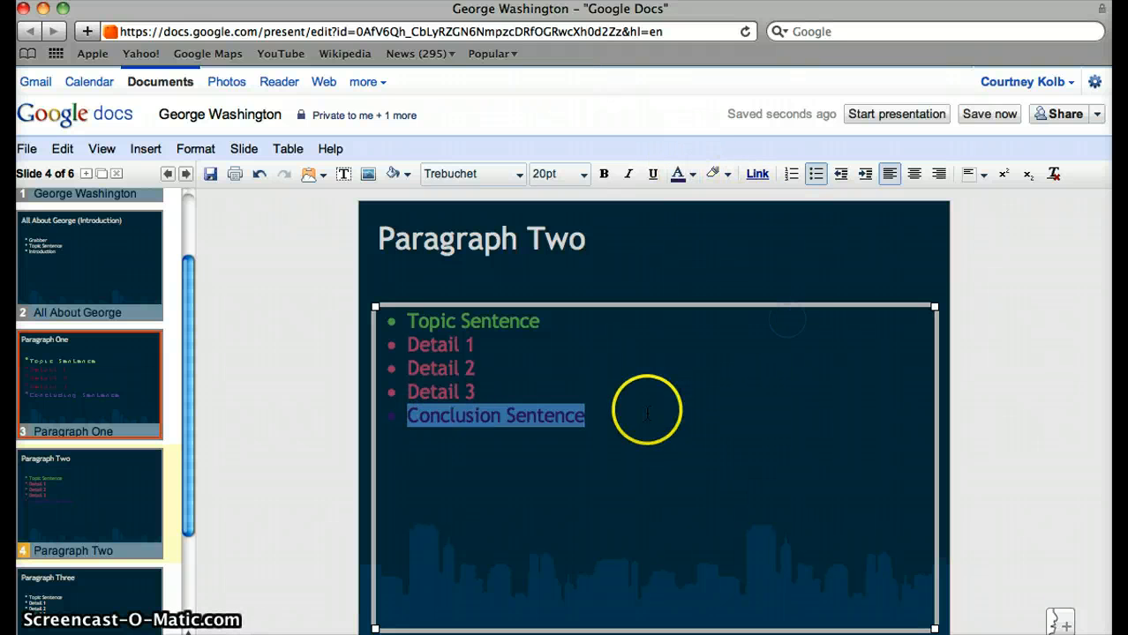
- Highlight the Conclusion Sentence text on the Paragraph Two slide with a light purple background
{"action": "left_click_drag", "start_coordinate": [583, 415], "coordinate": [403, 421]}
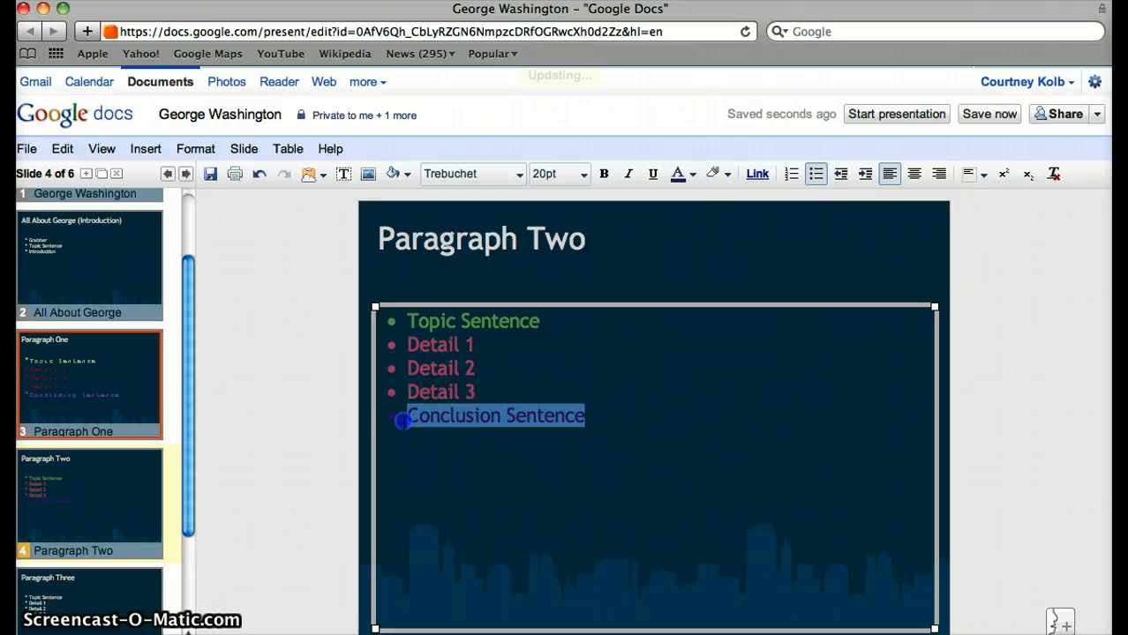
{"action": "left_click", "coordinate": [693, 173]}
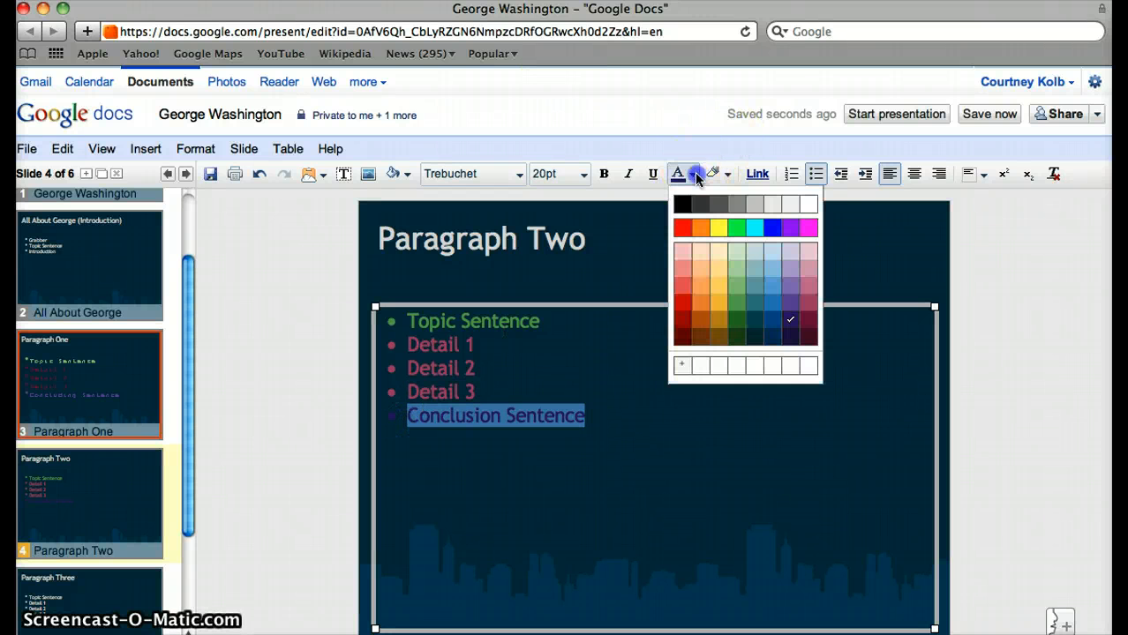
{"action": "left_click", "coordinate": [826, 293]}
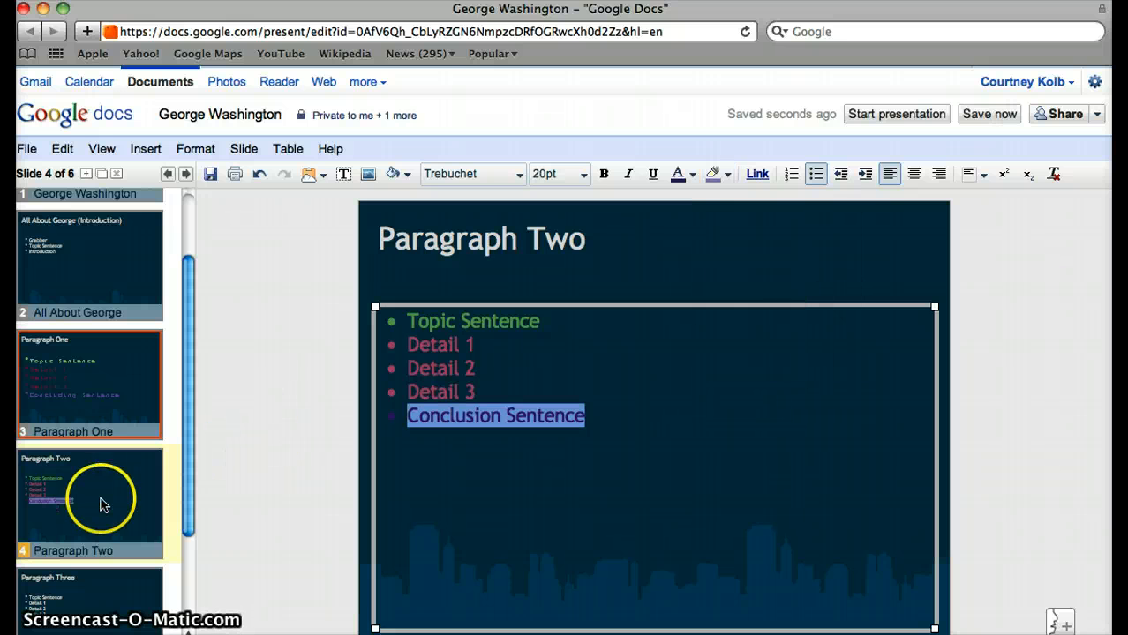
- Go to the Paragraph Three slide and highlight the Topic Sentence text with a green background
{"action": "left_click", "coordinate": [86, 576]}
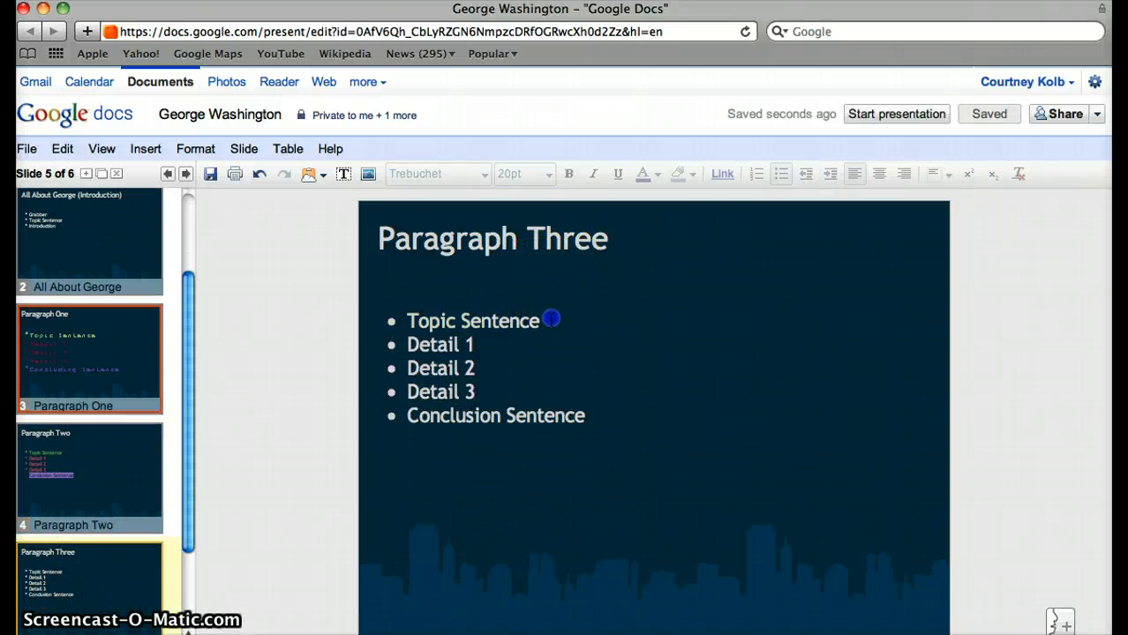
{"action": "left_click_drag", "start_coordinate": [550, 320], "coordinate": [412, 311]}
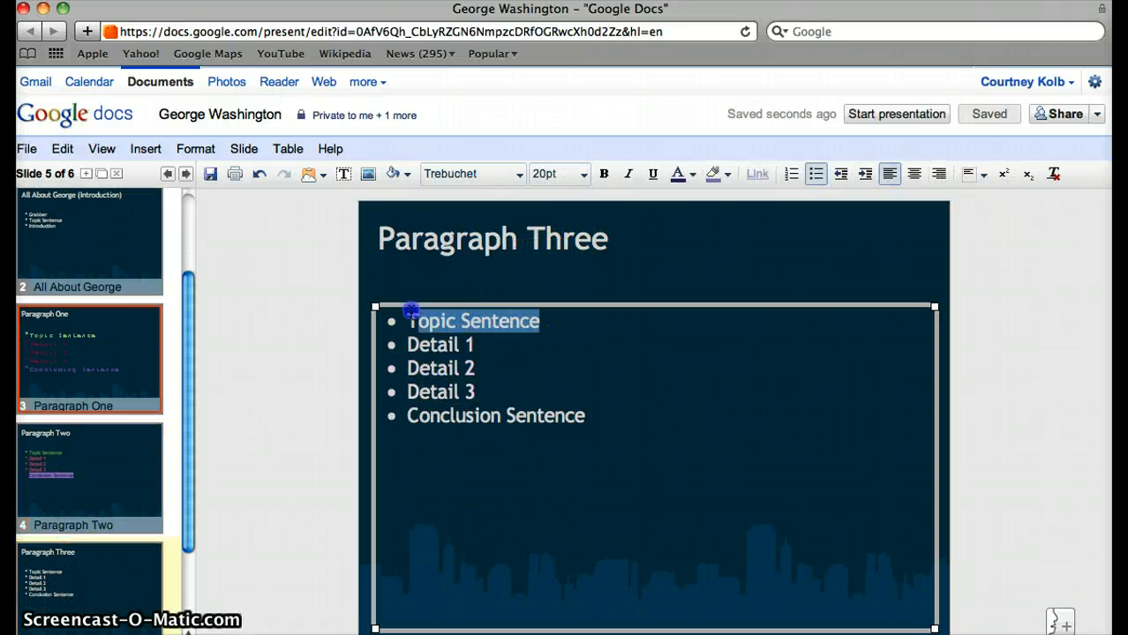
{"action": "left_click", "coordinate": [688, 189]}
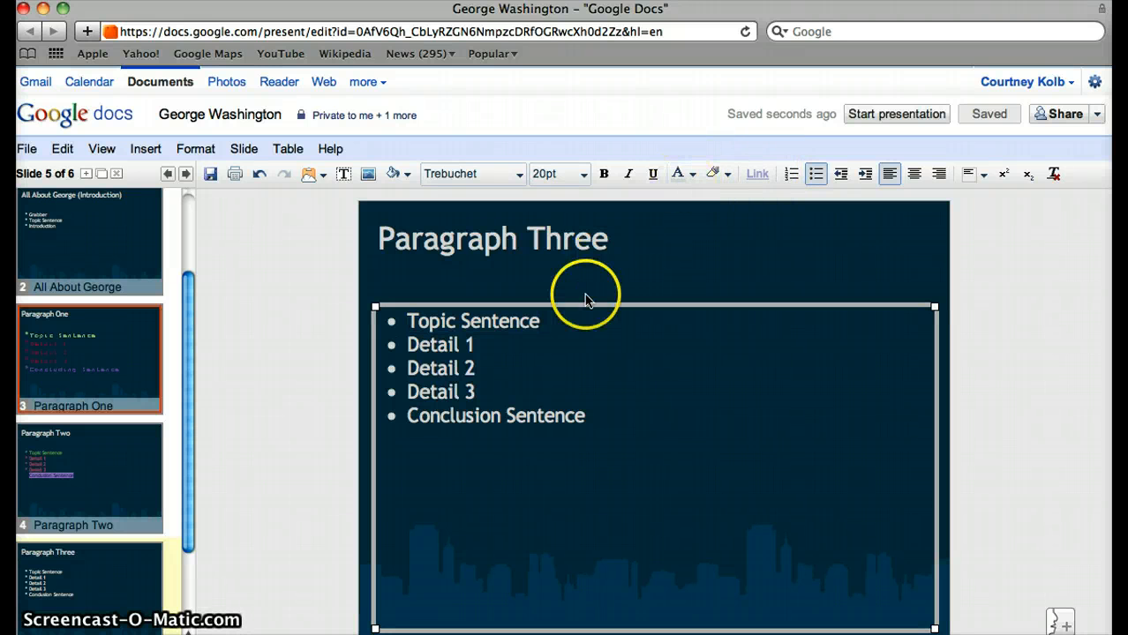
{"action": "left_click_drag", "start_coordinate": [542, 321], "coordinate": [461, 323]}
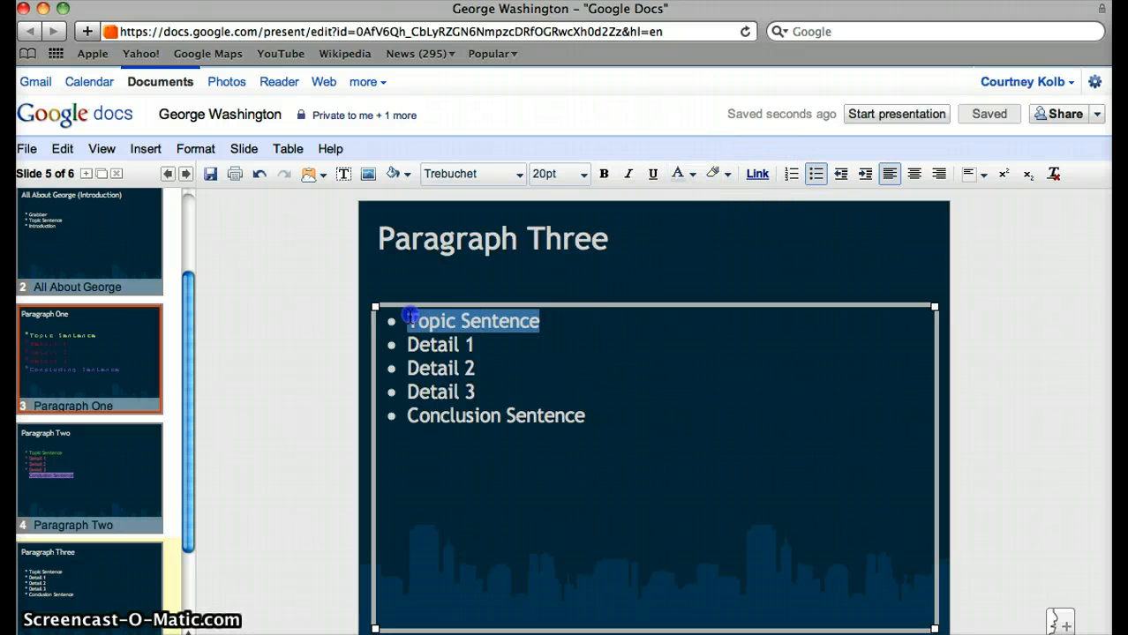
{"action": "left_click", "coordinate": [696, 174]}
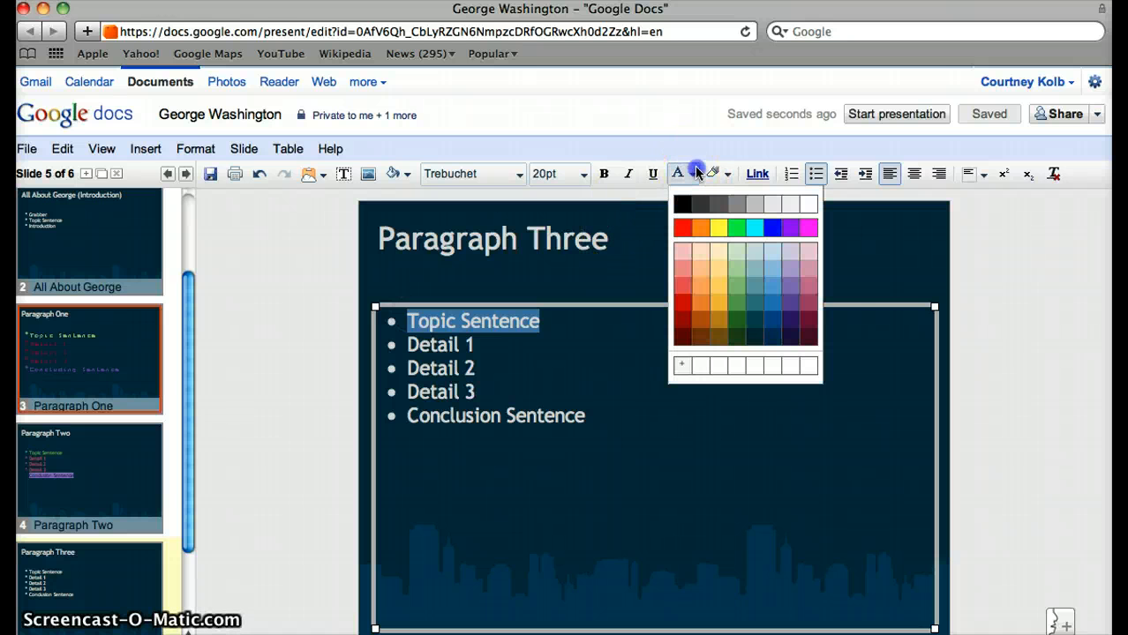
{"action": "left_click", "coordinate": [714, 174]}
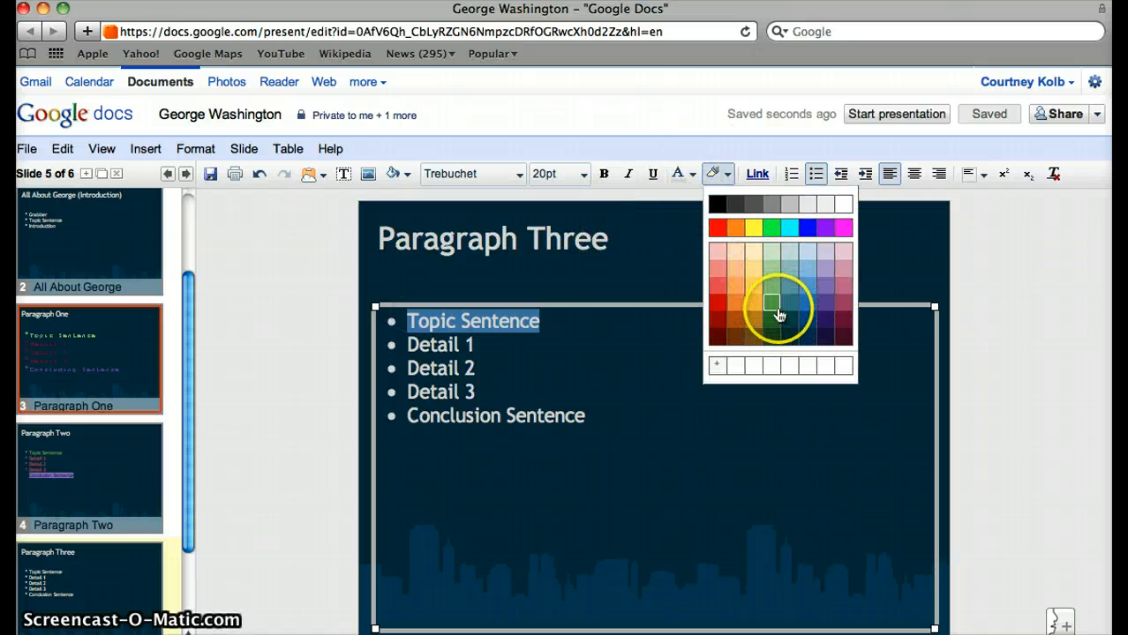
{"action": "left_click", "coordinate": [772, 302]}
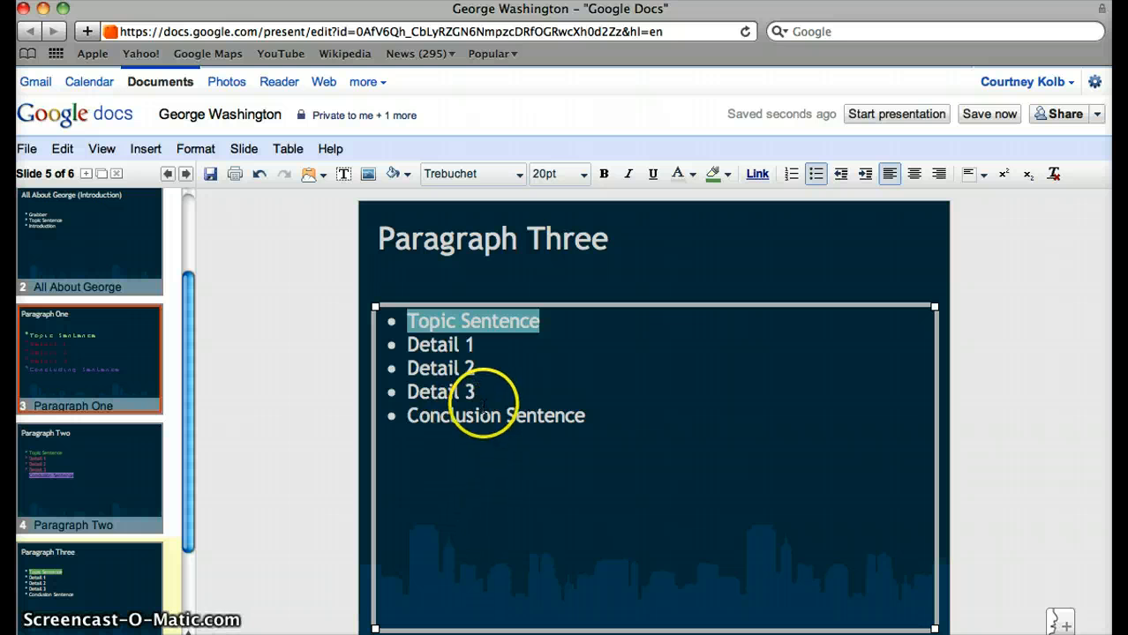
{"action": "left_click_drag", "start_coordinate": [477, 392], "coordinate": [404, 345]}
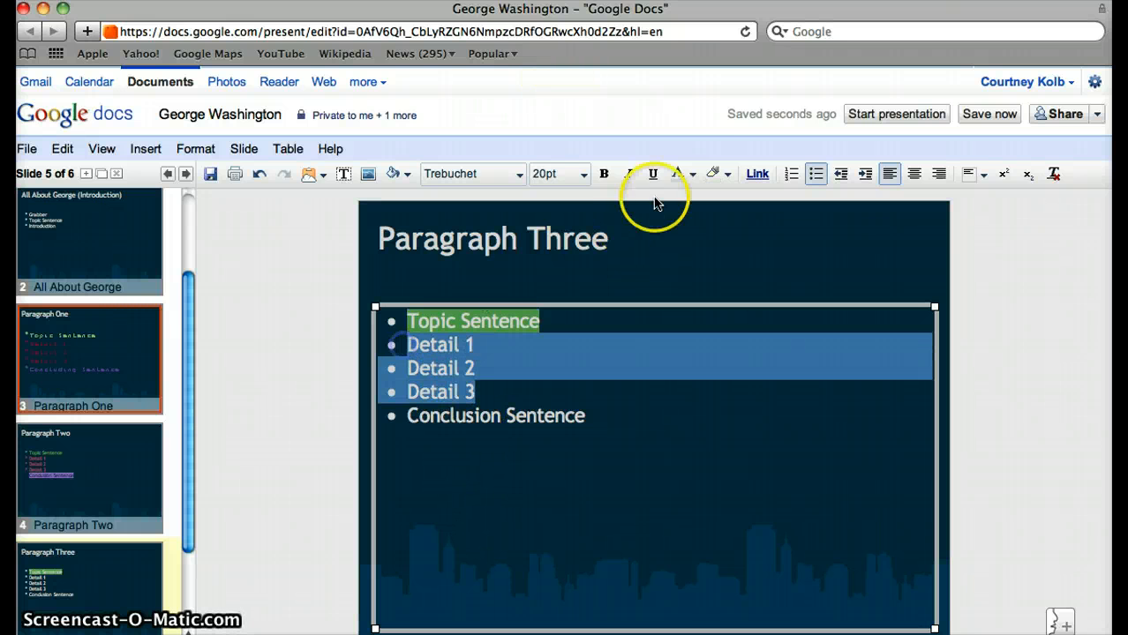
{"action": "left_click", "coordinate": [504, 319]}
{"action": "left_click", "coordinate": [488, 389]}
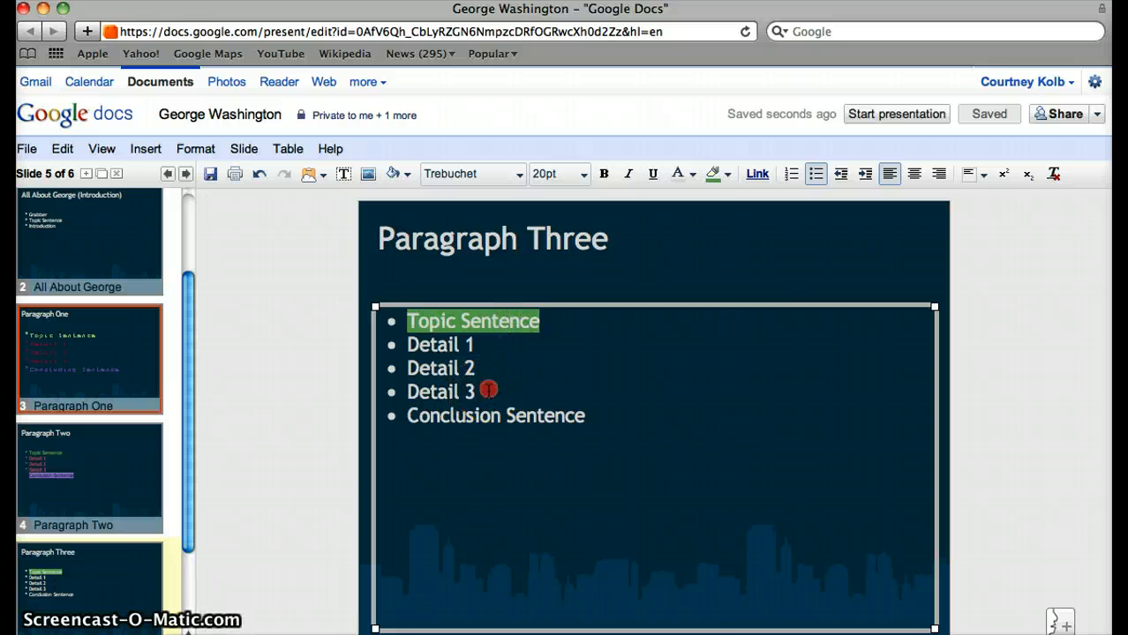
{"action": "right_click", "coordinate": [488, 389]}
{"action": "left_click", "coordinate": [494, 388]}
{"action": "right_click", "coordinate": [465, 394]}
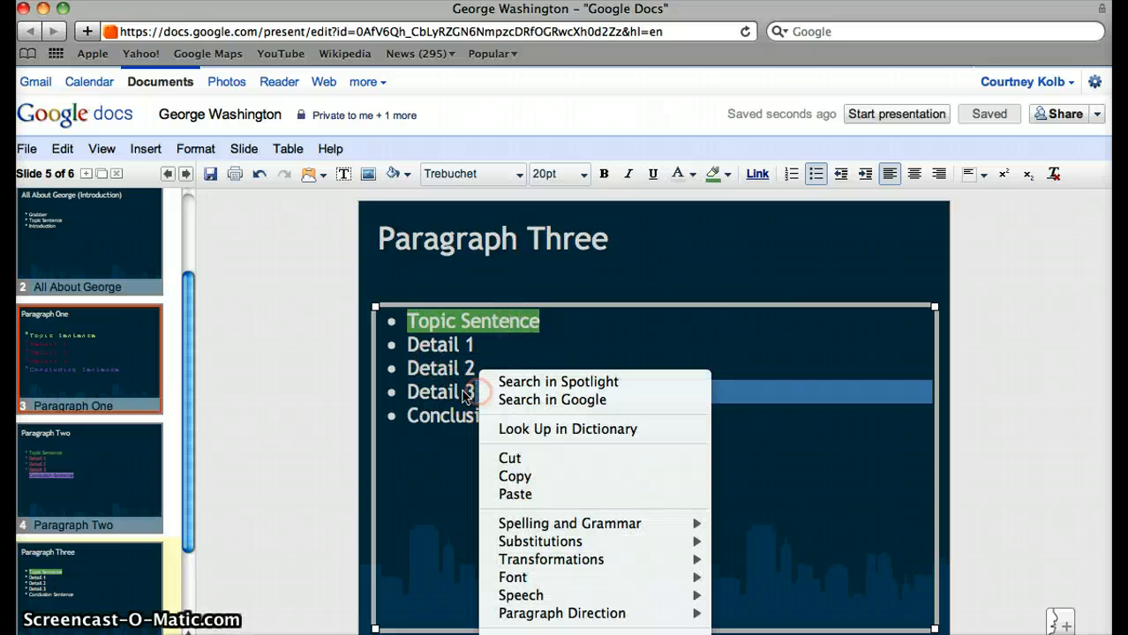
{"action": "right_click", "coordinate": [443, 394]}
{"action": "left_click", "coordinate": [557, 356]}
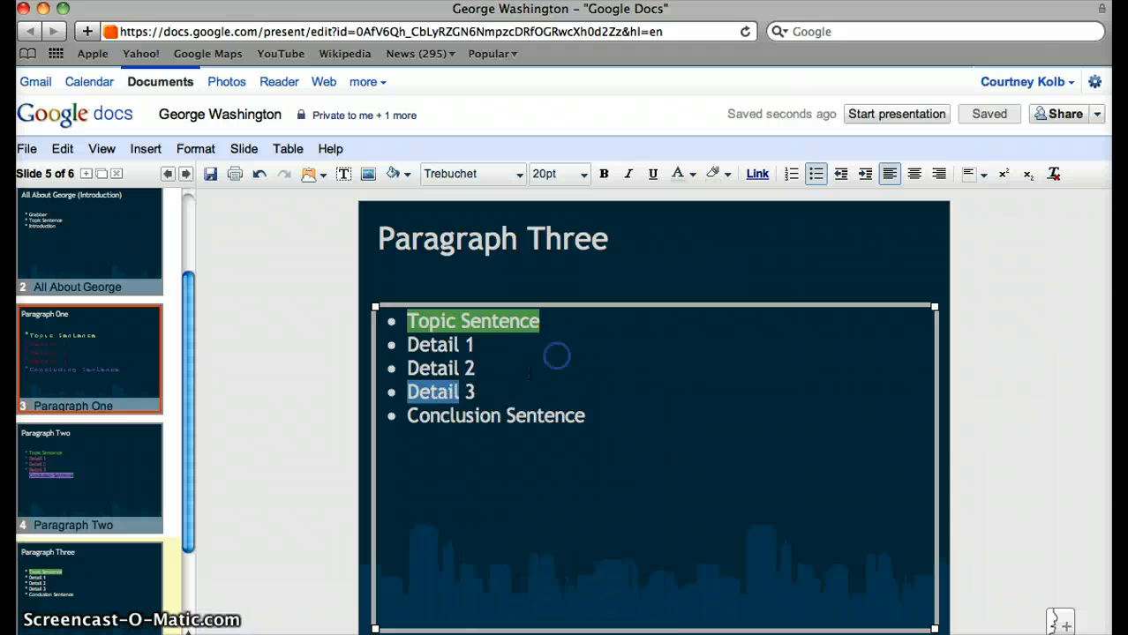
- Highlight the Detail 1, Detail 2 and Detail 3 text on the Paragraph Three slide with a dark pink background
{"action": "left_click_drag", "start_coordinate": [478, 393], "coordinate": [418, 345]}
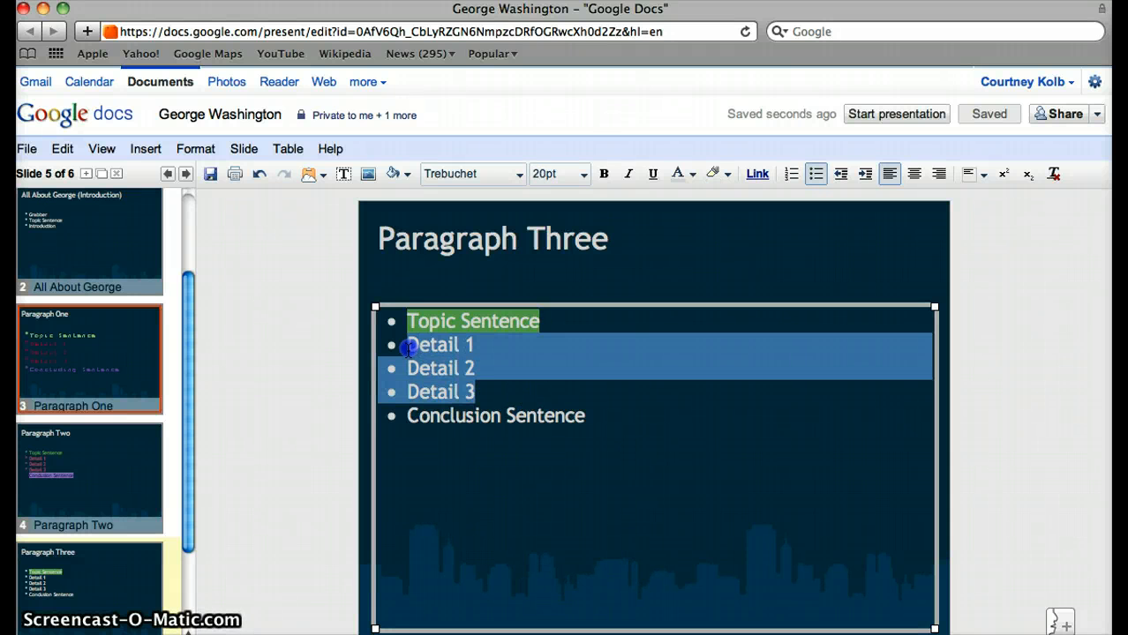
{"action": "left_click", "coordinate": [725, 174]}
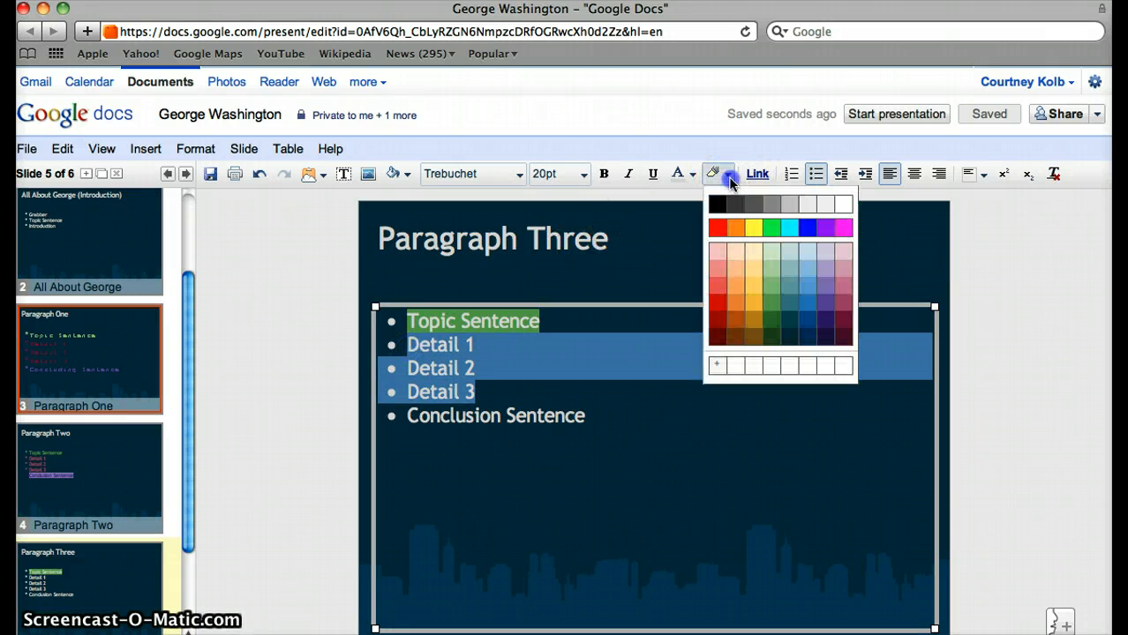
{"action": "left_click", "coordinate": [693, 174]}
{"action": "left_click", "coordinate": [717, 175]}
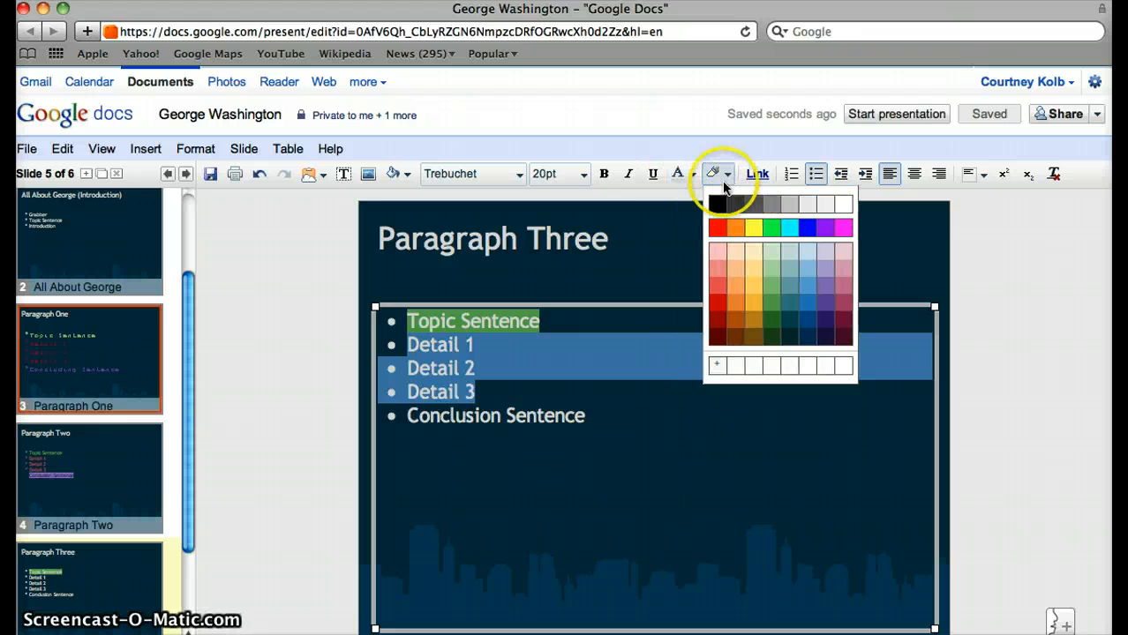
{"action": "left_click", "coordinate": [841, 300]}
- Set the Conclusion Sentence bullet's text colour on the Paragraph Three slide to light purple
{"action": "left_click_drag", "start_coordinate": [611, 416], "coordinate": [417, 404]}
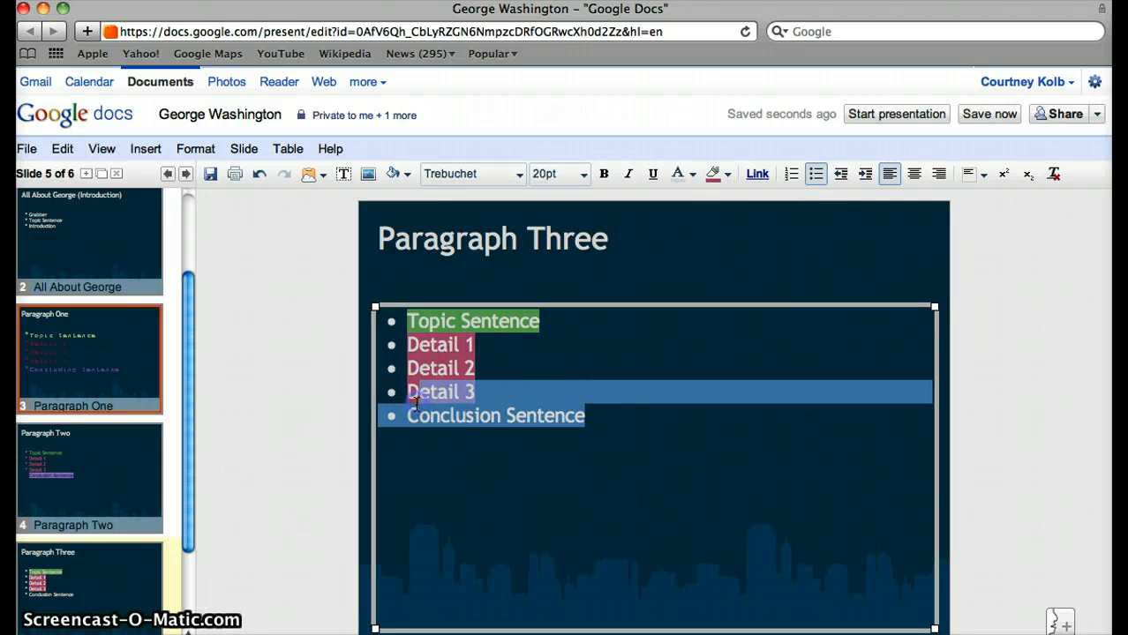
{"action": "left_click", "coordinate": [637, 412]}
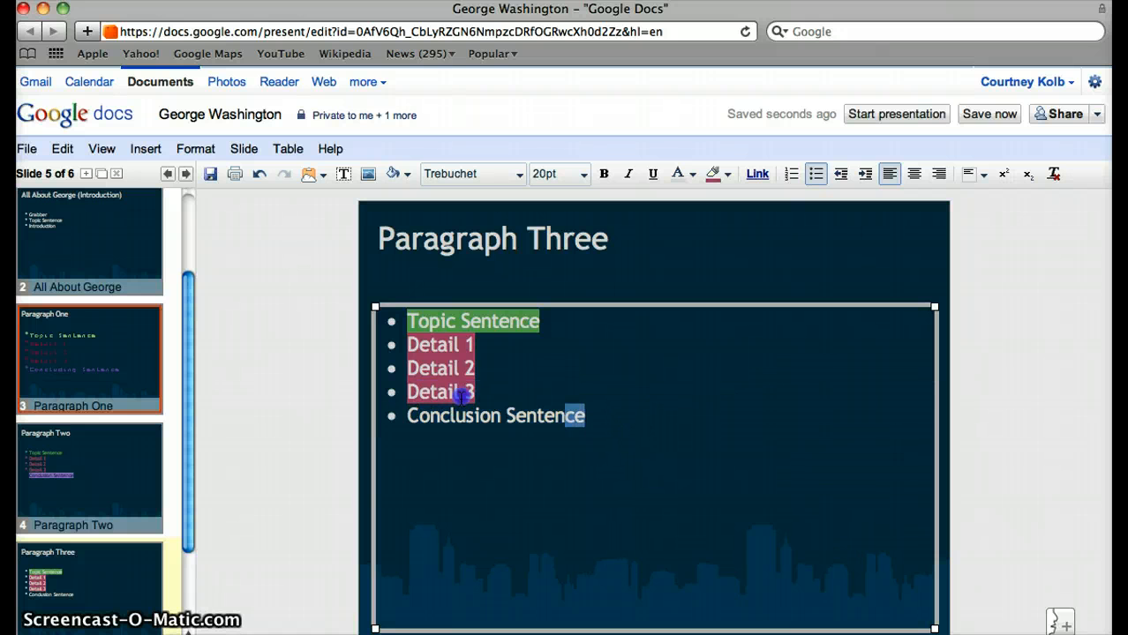
{"action": "left_click_drag", "start_coordinate": [462, 396], "coordinate": [446, 417]}
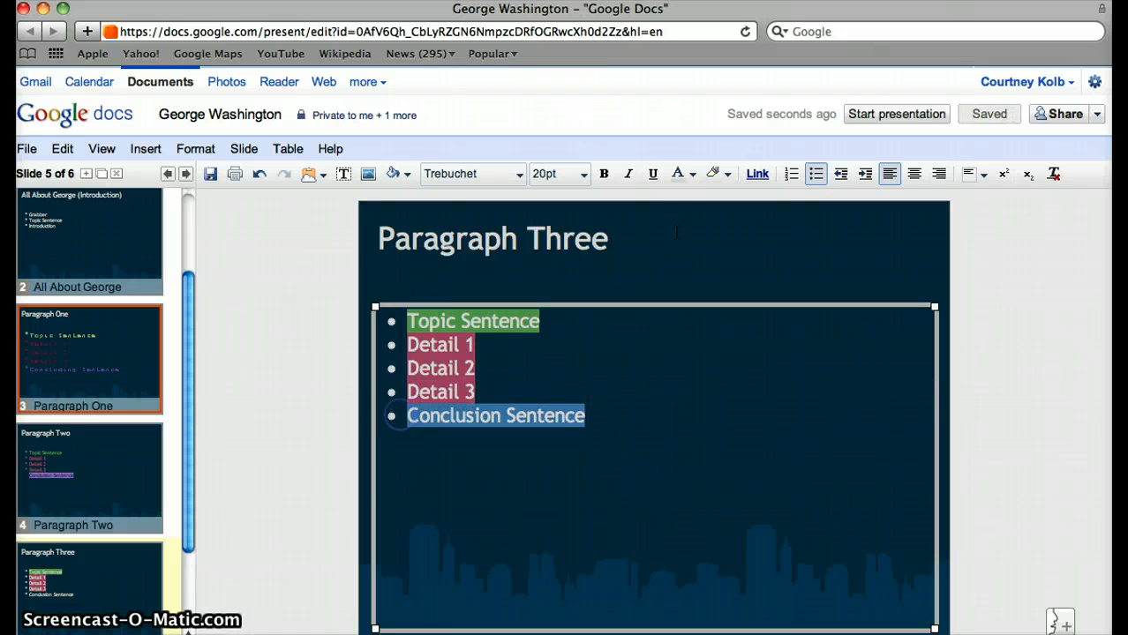
{"action": "left_click", "coordinate": [712, 181]}
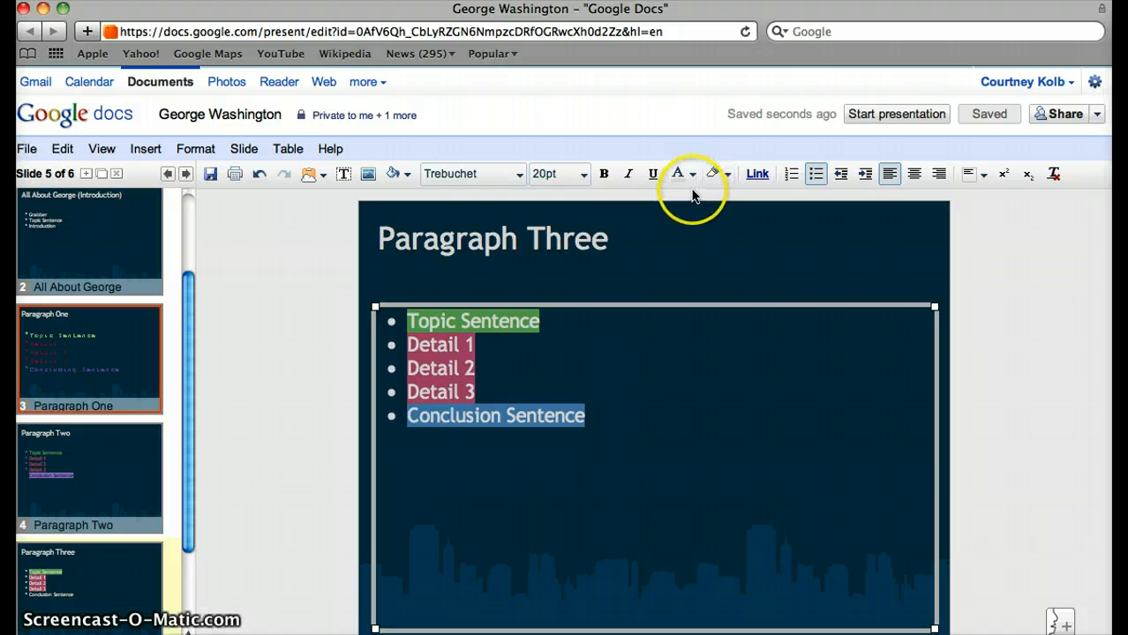
{"action": "left_click", "coordinate": [692, 176]}
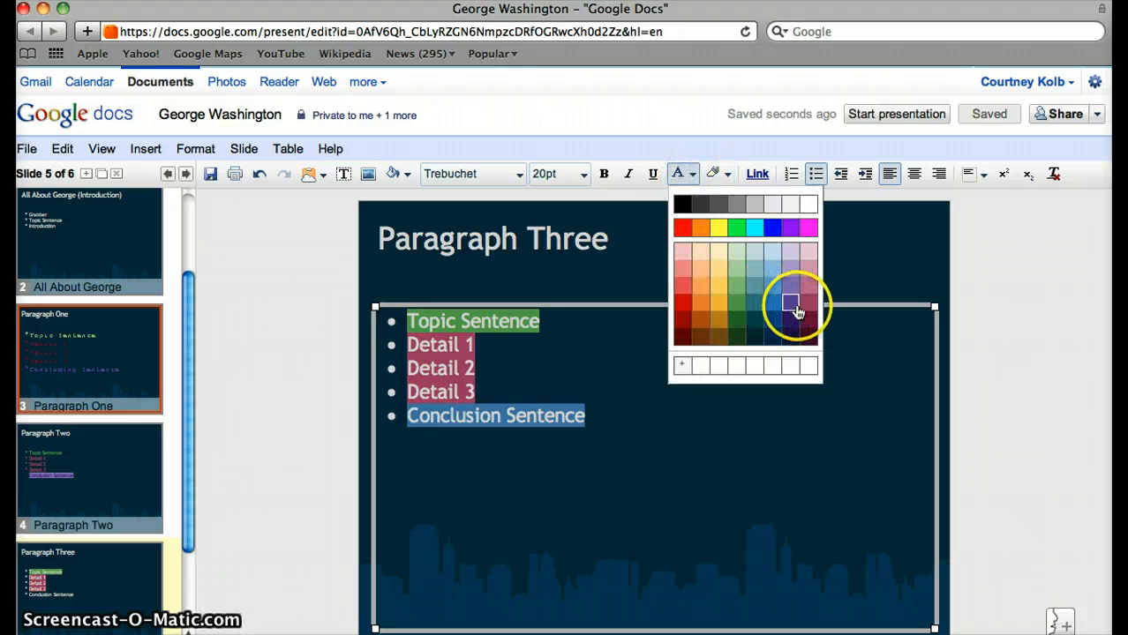
{"action": "left_click", "coordinate": [792, 292]}
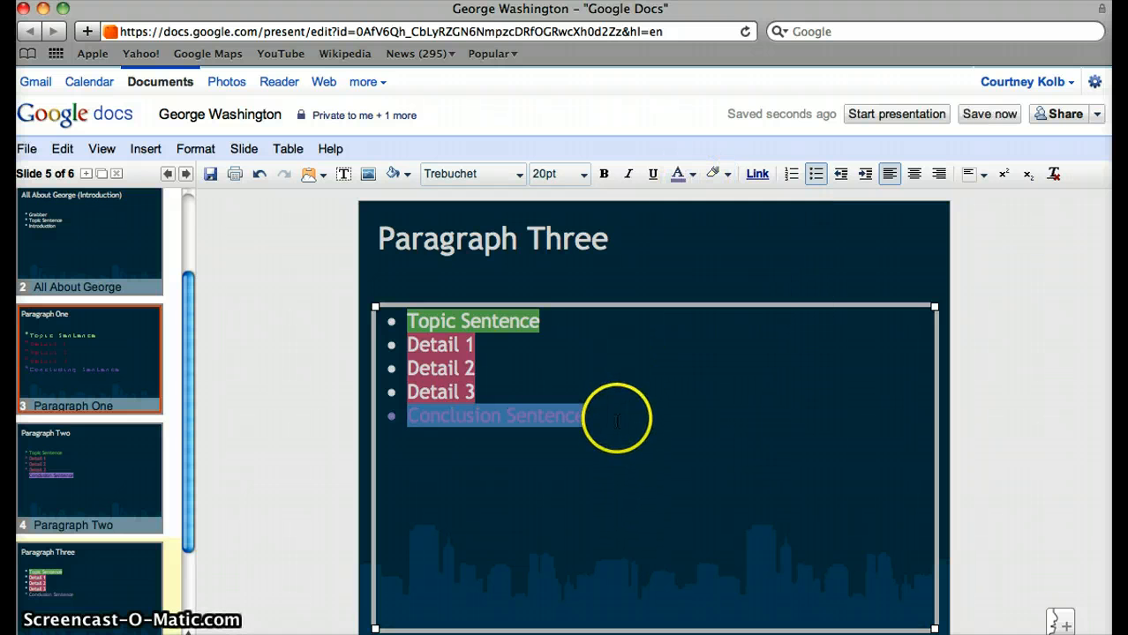
- Set the Conclusion Sentence text on the Paragraph Three slide to light grey and highlight it with a light purple background
{"action": "left_click", "coordinate": [690, 174]}
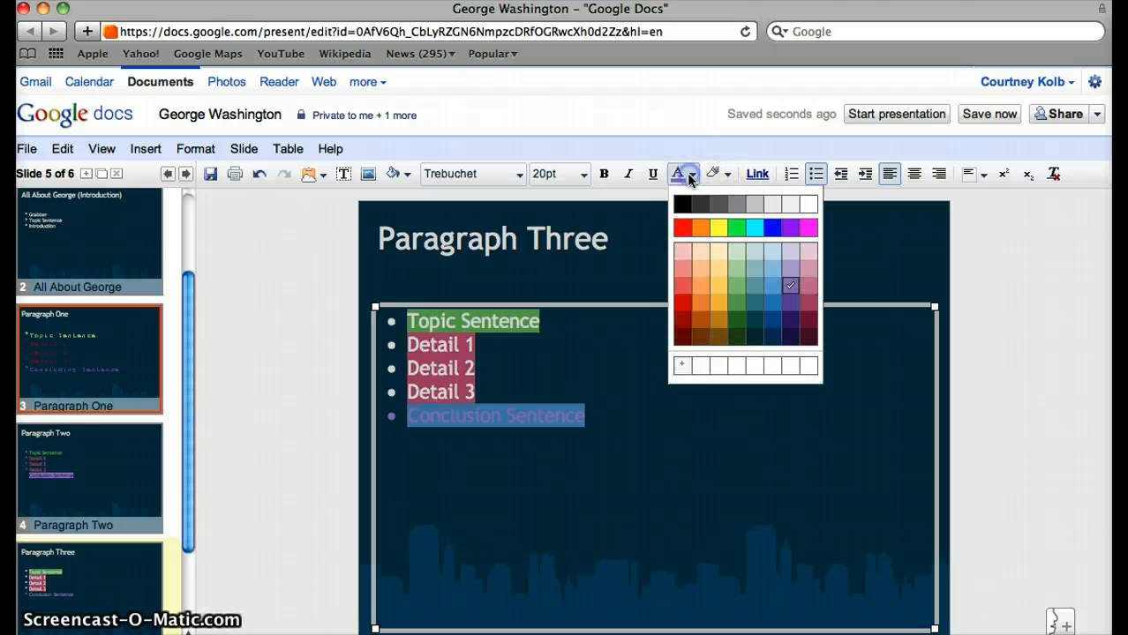
{"action": "left_click", "coordinate": [727, 175]}
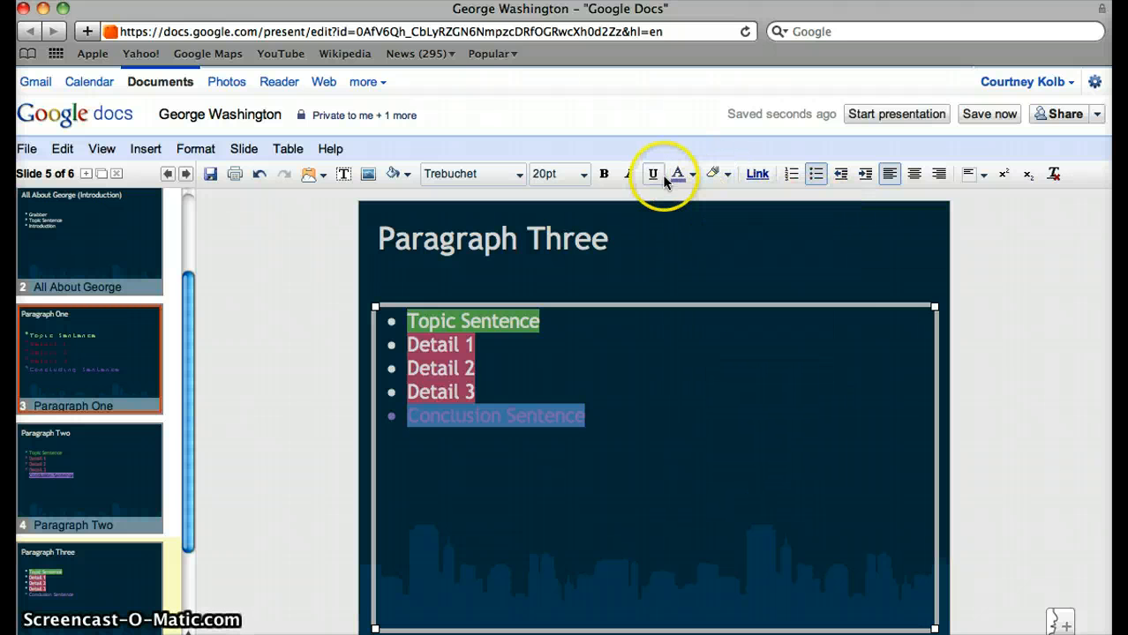
{"action": "left_click", "coordinate": [693, 175]}
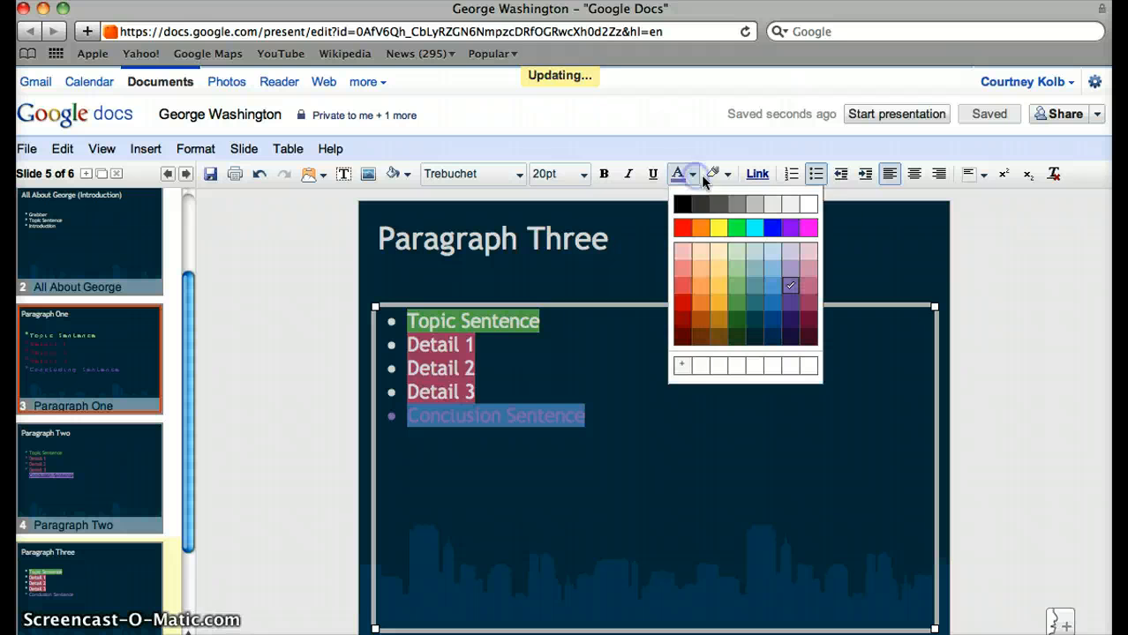
{"action": "left_click", "coordinate": [726, 175]}
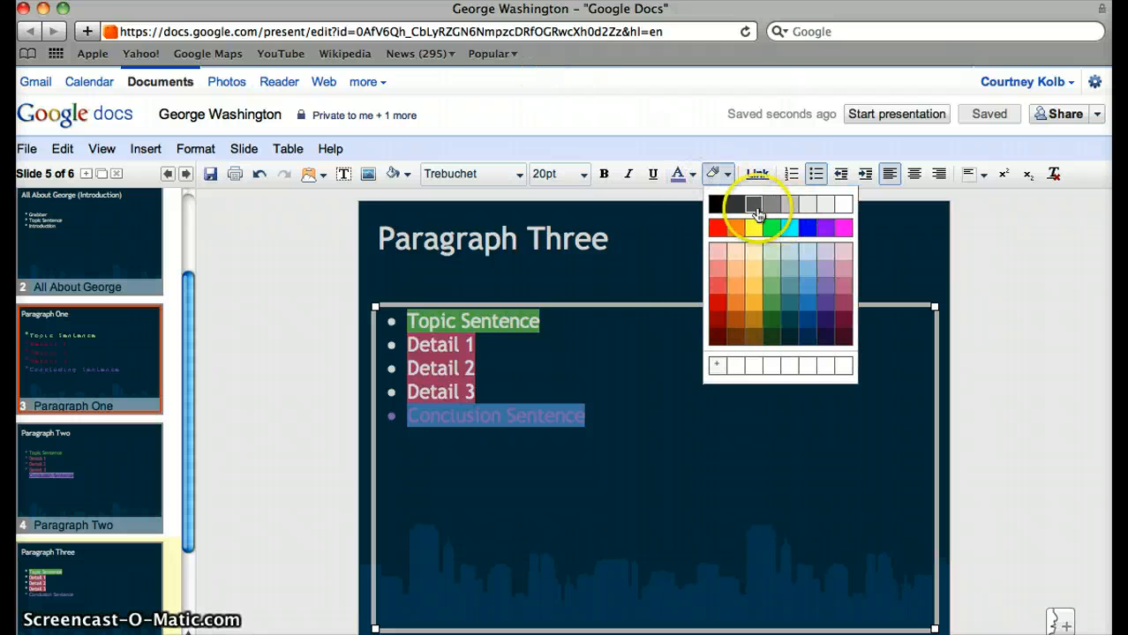
{"action": "left_click", "coordinate": [685, 177]}
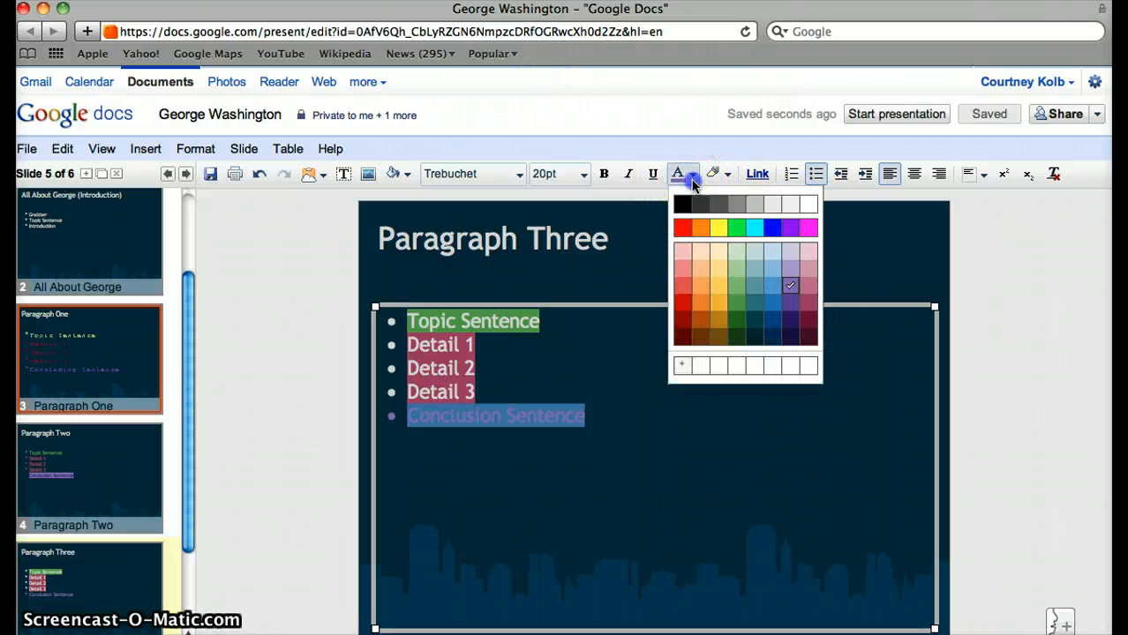
{"action": "left_click", "coordinate": [756, 208]}
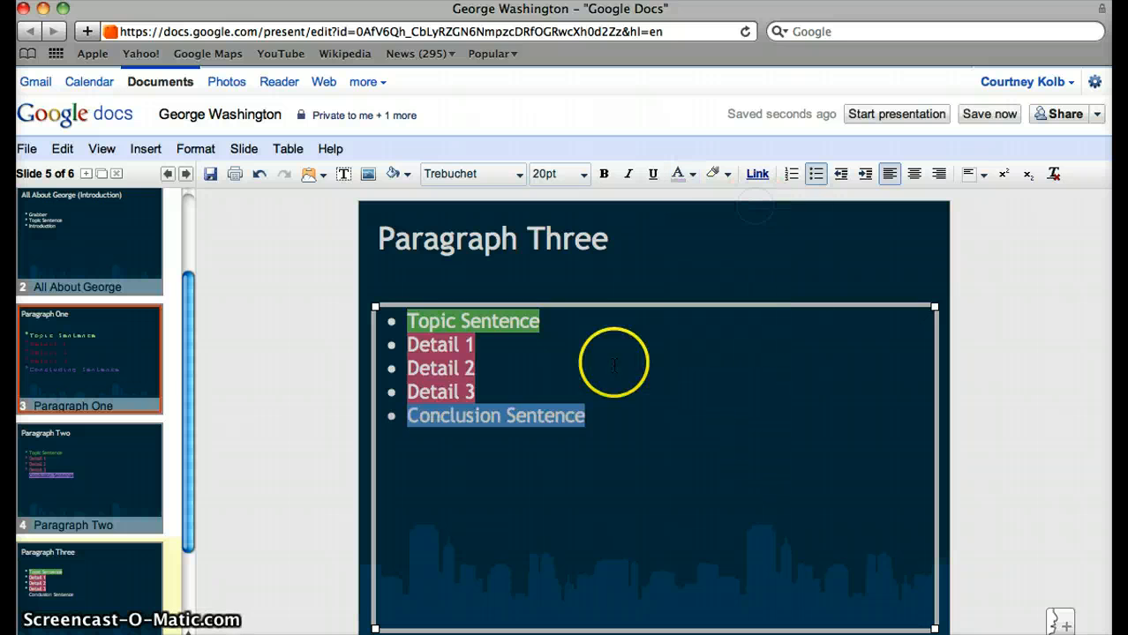
{"action": "left_click", "coordinate": [723, 176]}
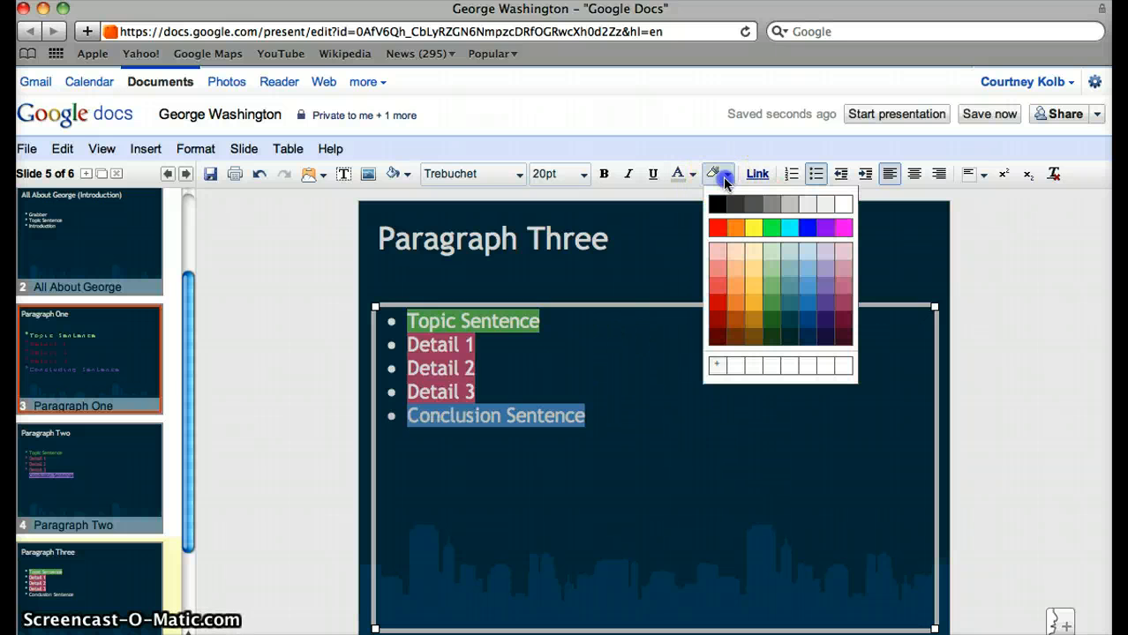
{"action": "left_click", "coordinate": [824, 285]}
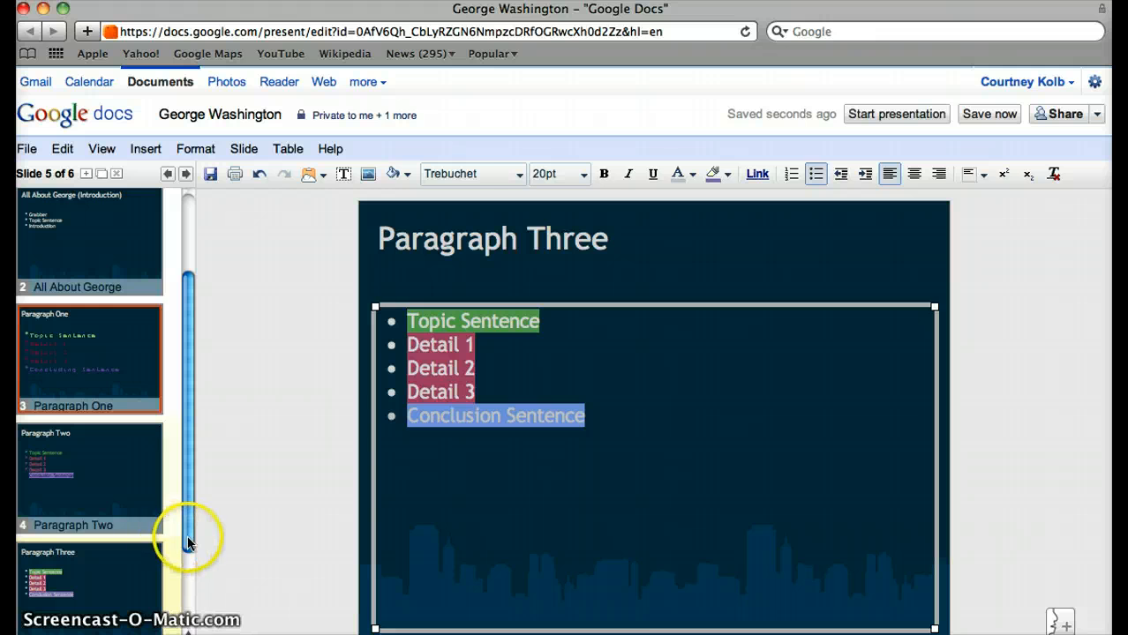
- Go to the Final Thoughts slide and add a "Restating Sentence" bullet between Conclusion and BIG ENDING
{"action": "left_click_drag", "start_coordinate": [188, 539], "coordinate": [172, 612]}
{"action": "left_click", "coordinate": [103, 598]}
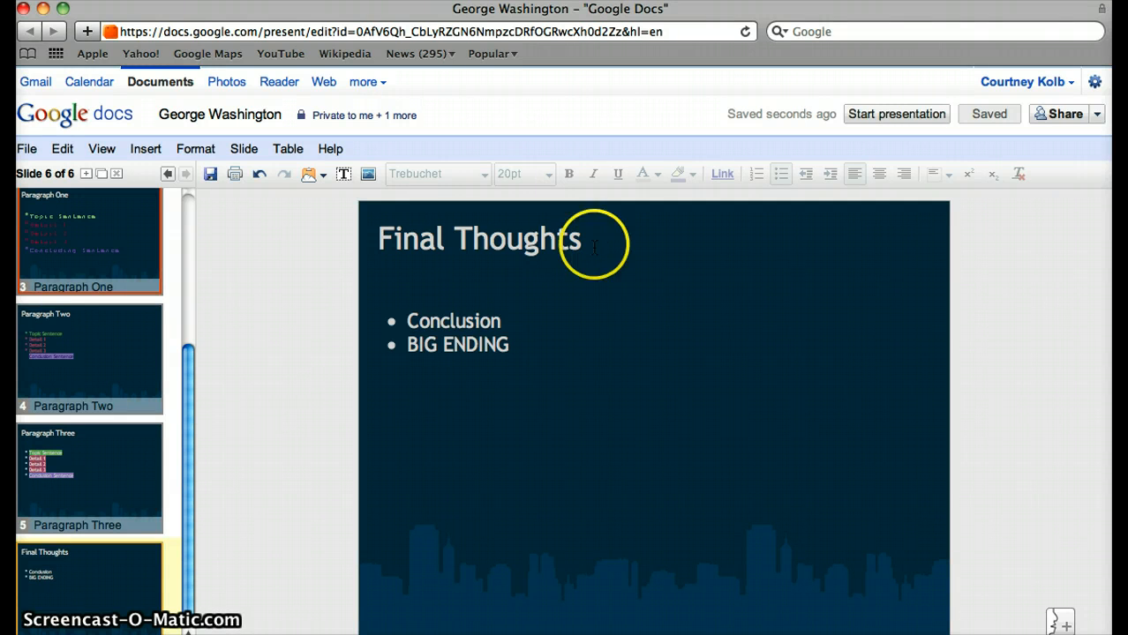
{"action": "left_click", "coordinate": [501, 343]}
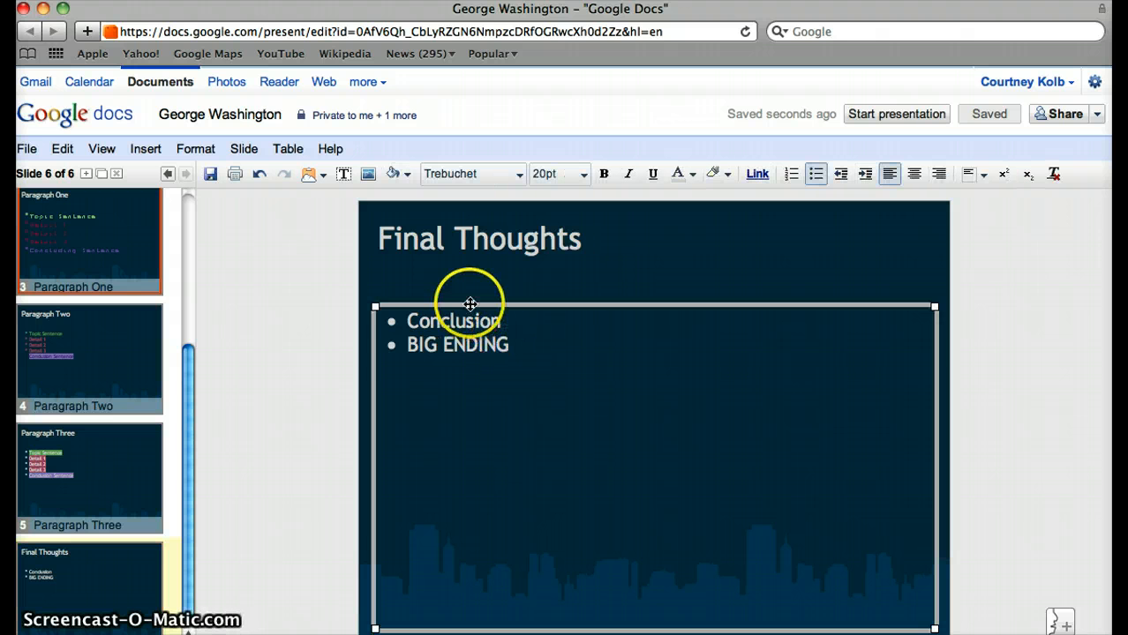
{"action": "left_click", "coordinate": [408, 344]}
{"action": "key", "text": "Return"}
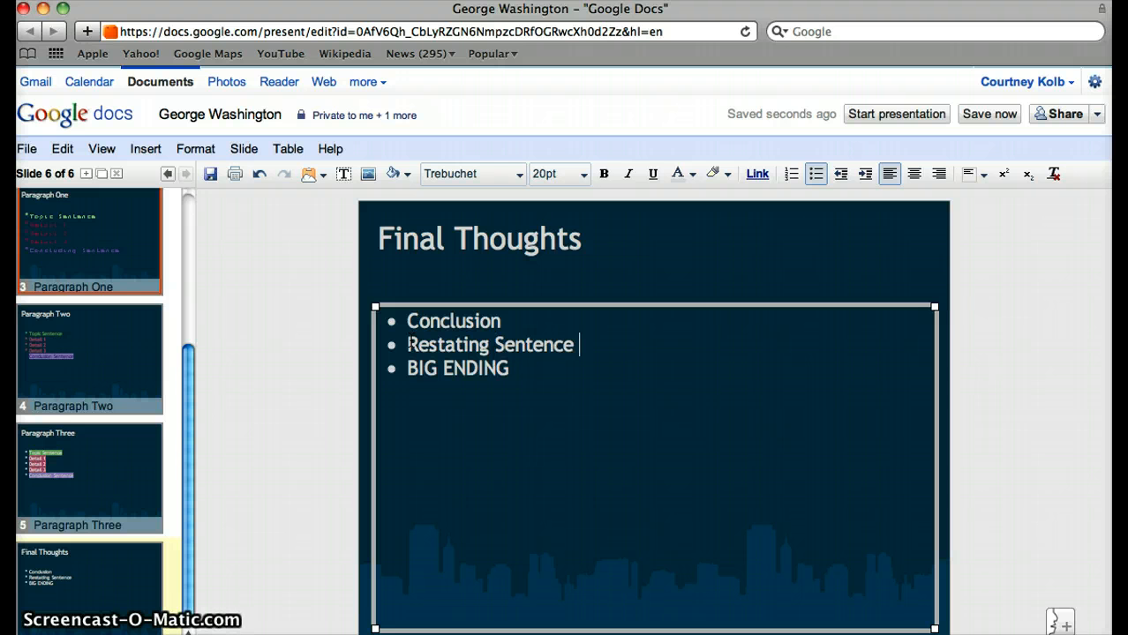
- Review the three paragraph slides, the All About George slide and the Final Thoughts slide for their outline bullets
{"action": "left_click", "coordinate": [38, 453]}
{"action": "left_click", "coordinate": [76, 371]}
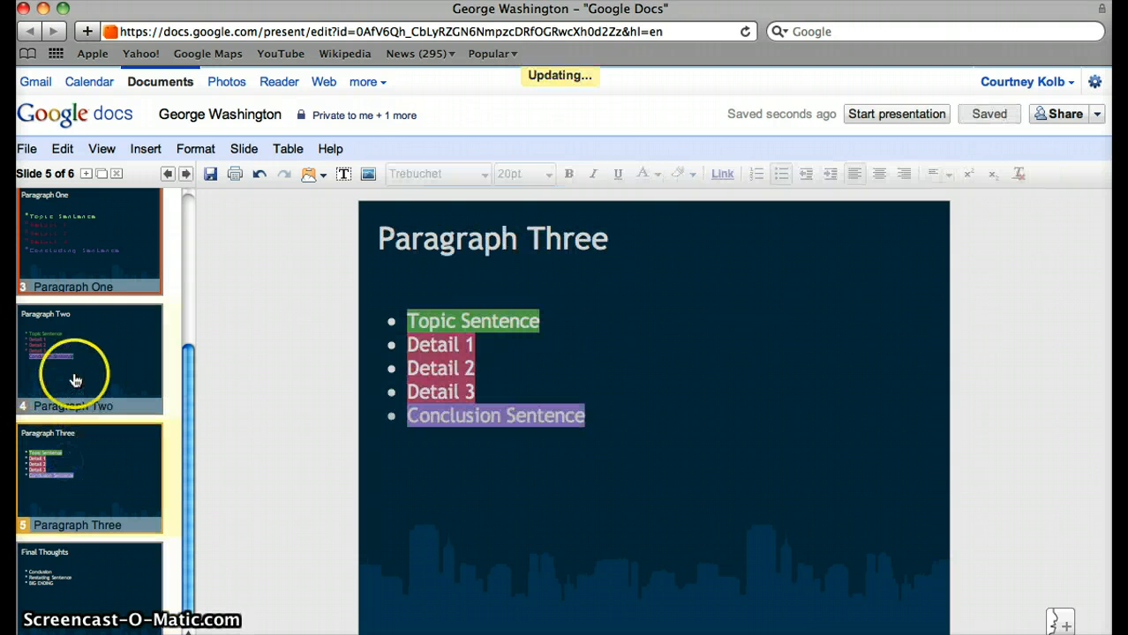
{"action": "left_click", "coordinate": [88, 273]}
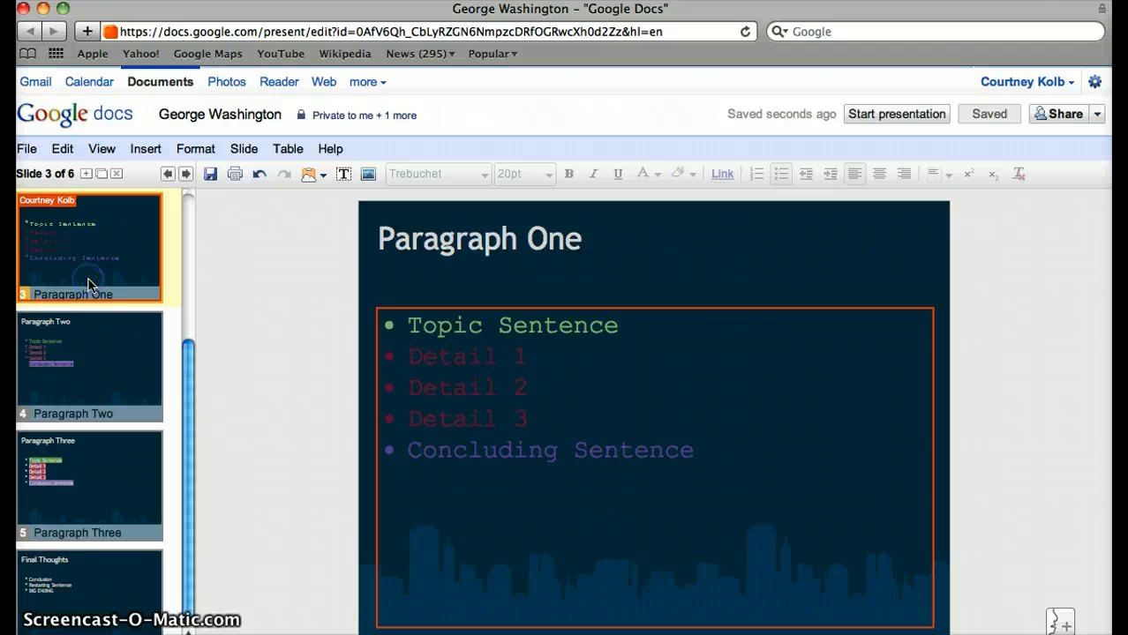
{"action": "left_click_drag", "start_coordinate": [192, 373], "coordinate": [196, 216]}
{"action": "left_click", "coordinate": [74, 389]}
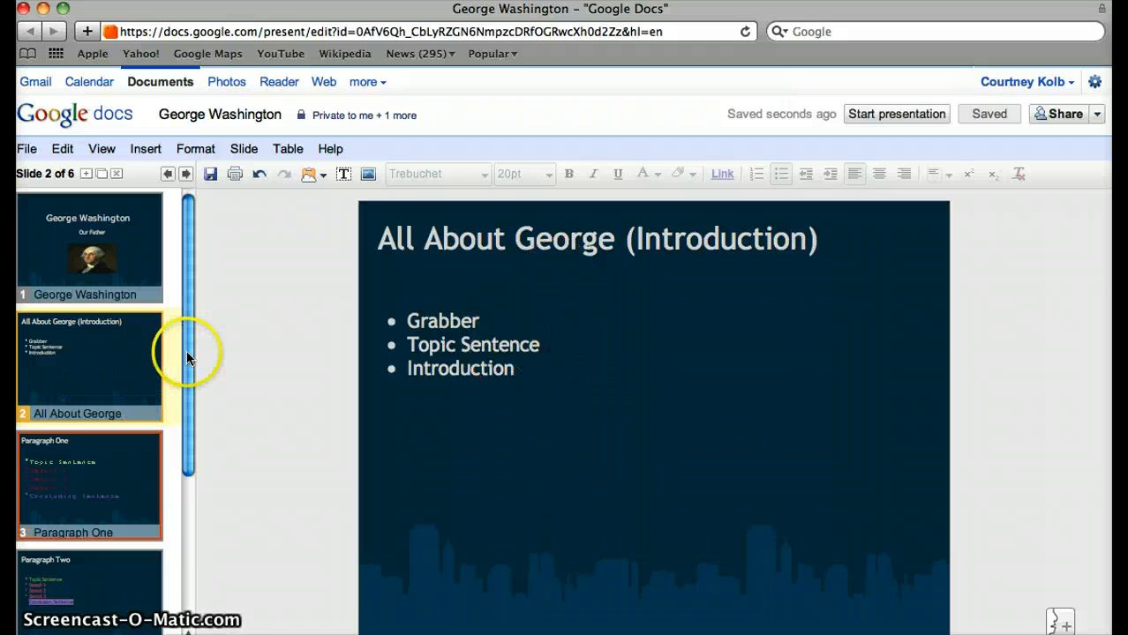
{"action": "left_click_drag", "start_coordinate": [188, 358], "coordinate": [169, 546]}
{"action": "left_click", "coordinate": [161, 551]}
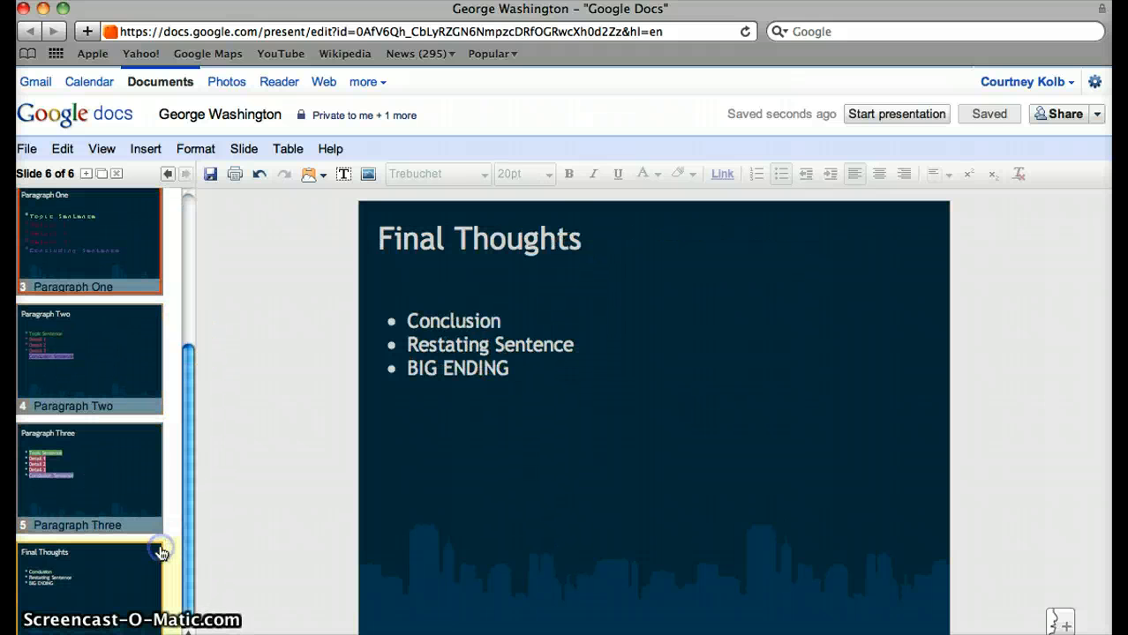
{"action": "left_click", "coordinate": [507, 370]}
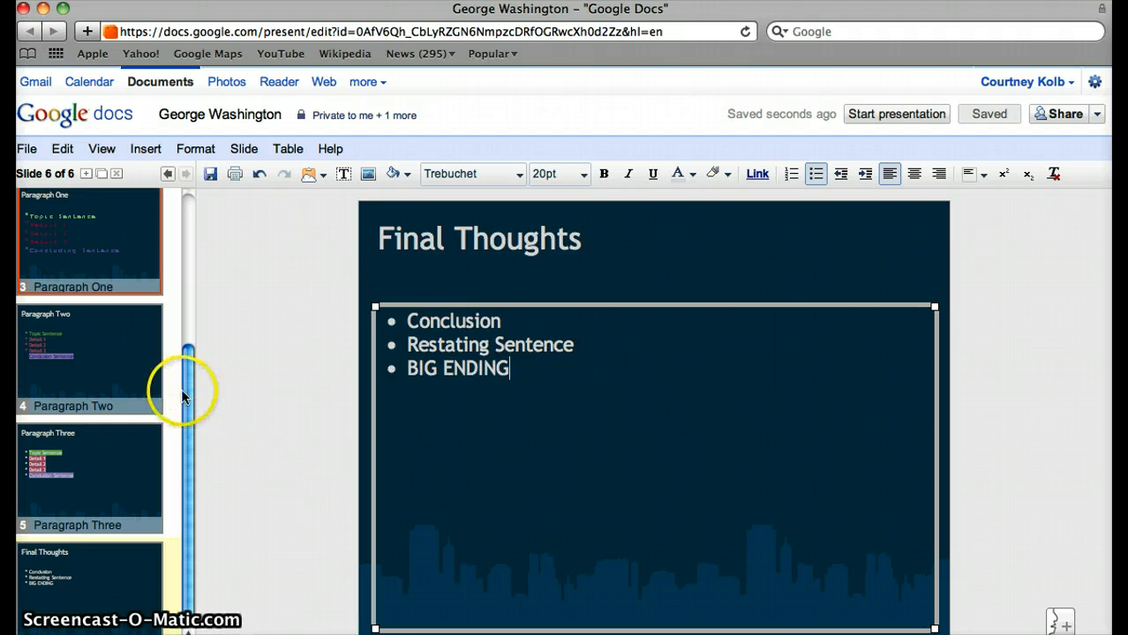
{"action": "left_click_drag", "start_coordinate": [188, 401], "coordinate": [227, 168]}
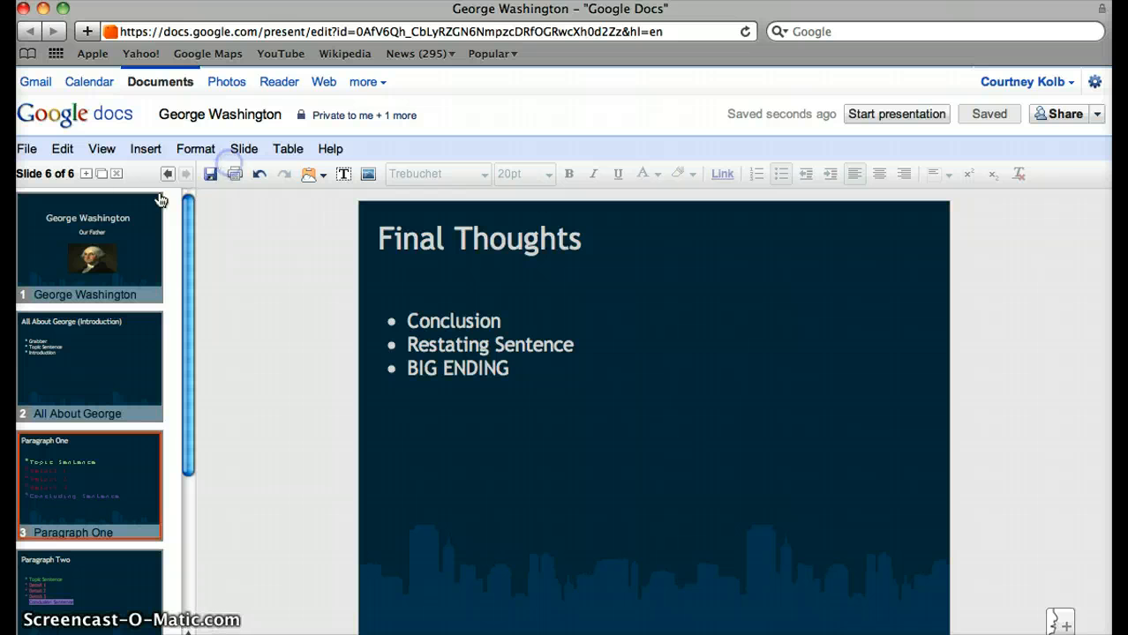
- Change the background of the Final Thoughts slide only to a solid light blue
{"action": "left_click", "coordinate": [145, 148]}
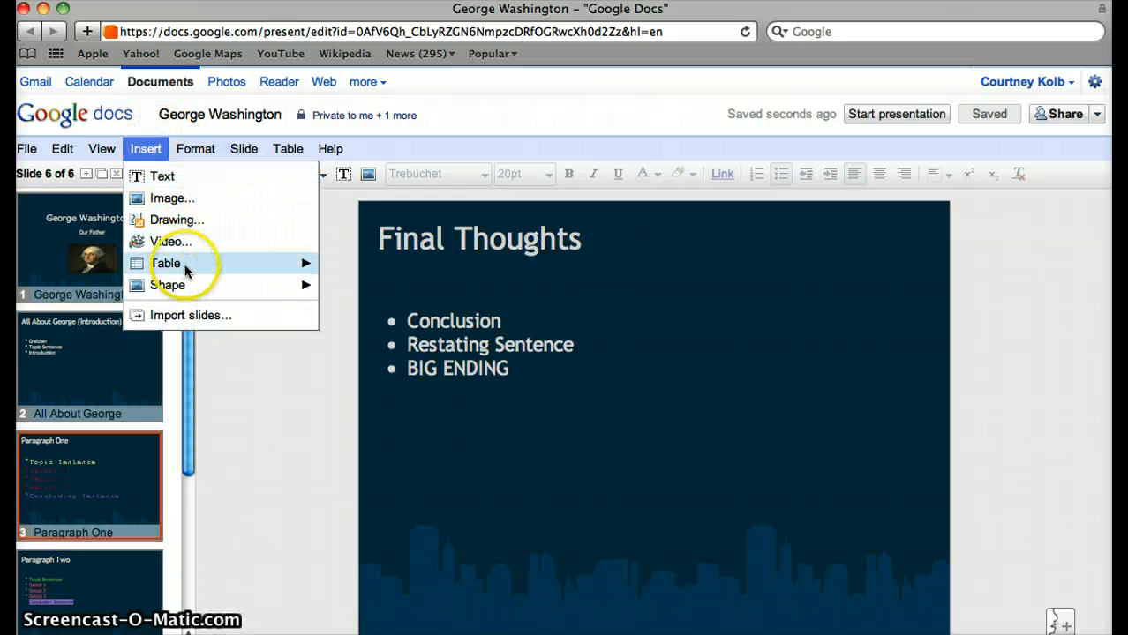
{"action": "mouse_move", "coordinate": [196, 148]}
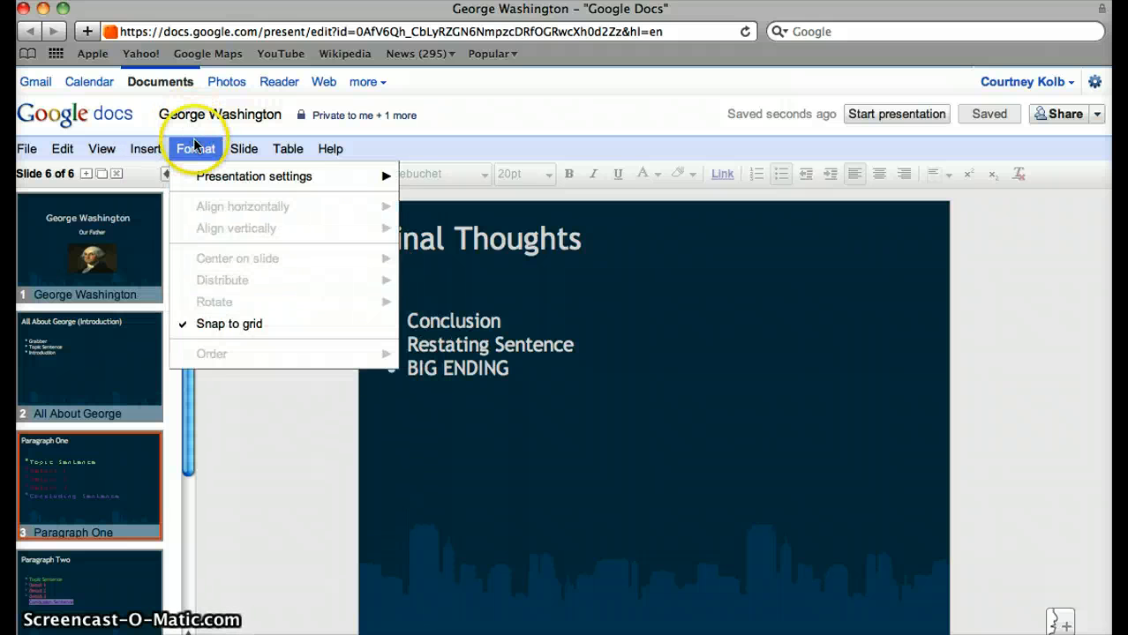
{"action": "mouse_move", "coordinate": [205, 175]}
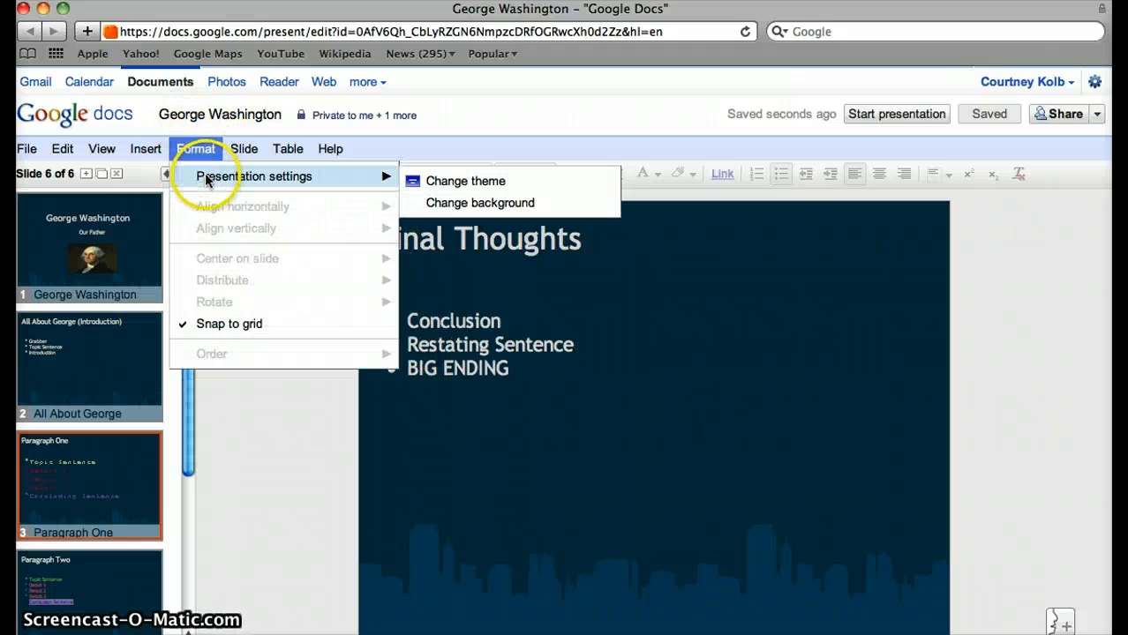
{"action": "left_click", "coordinate": [472, 215]}
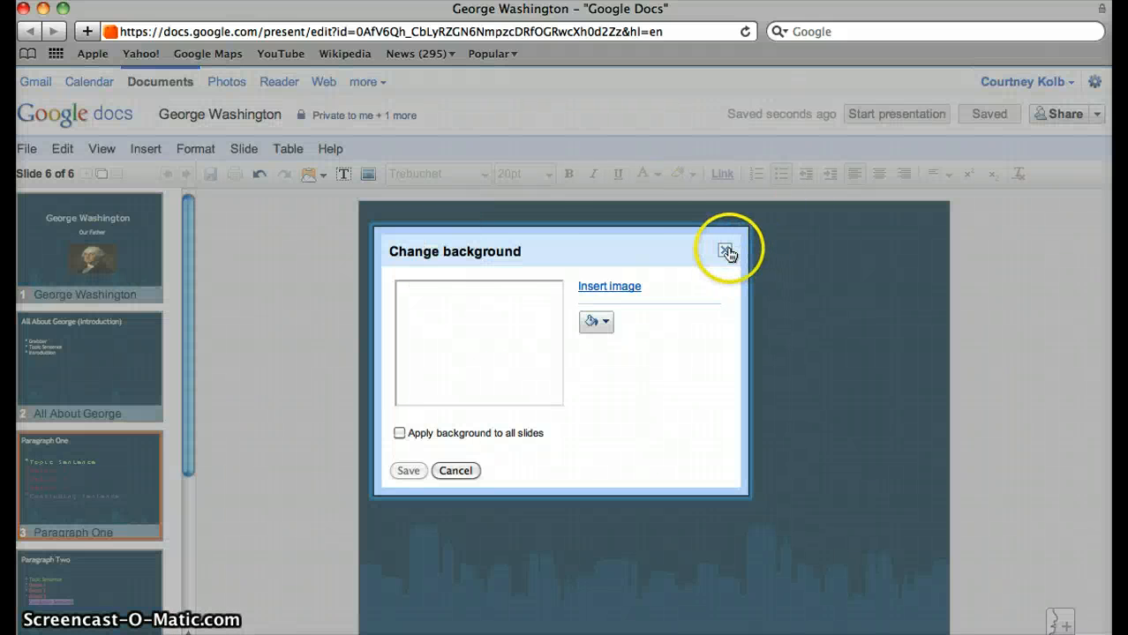
{"action": "left_click", "coordinate": [604, 325]}
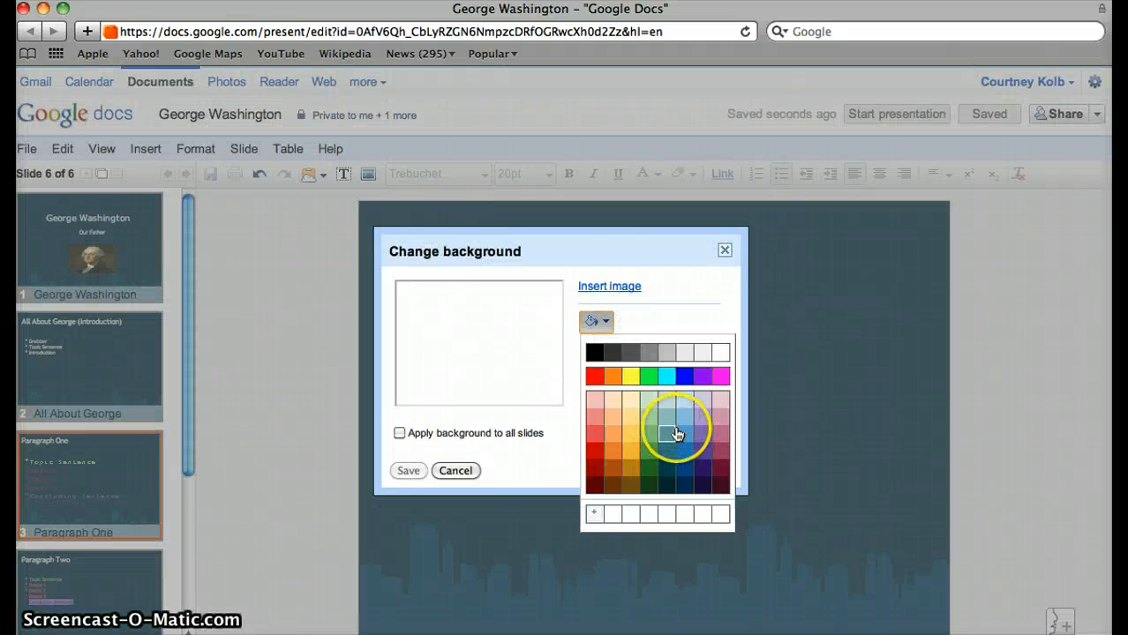
{"action": "left_click", "coordinate": [636, 328]}
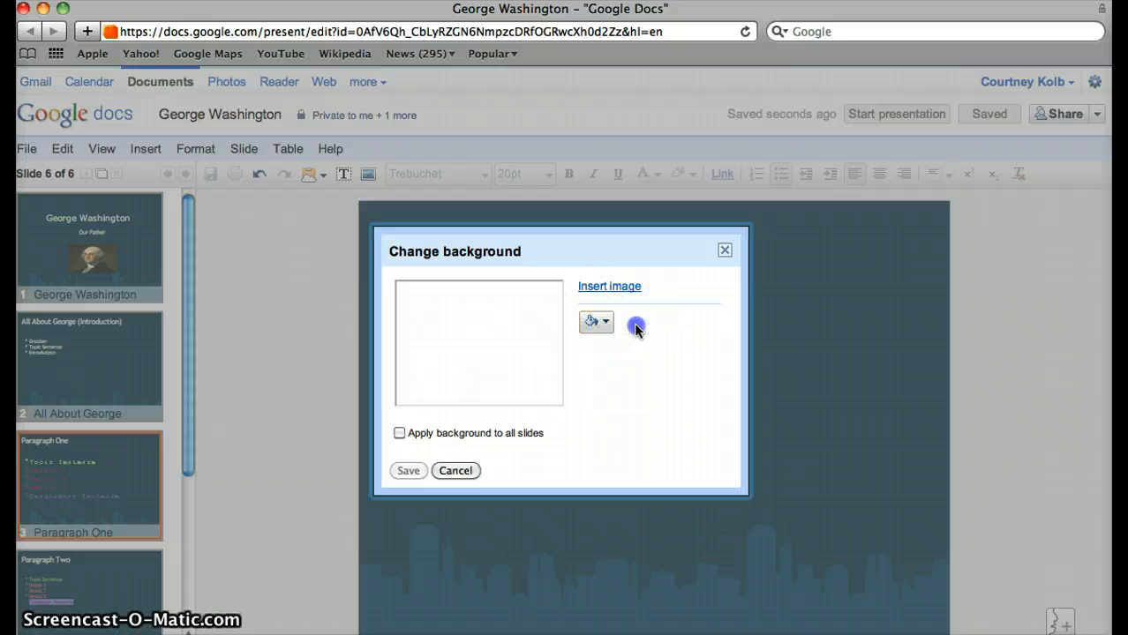
{"action": "left_click", "coordinate": [604, 324]}
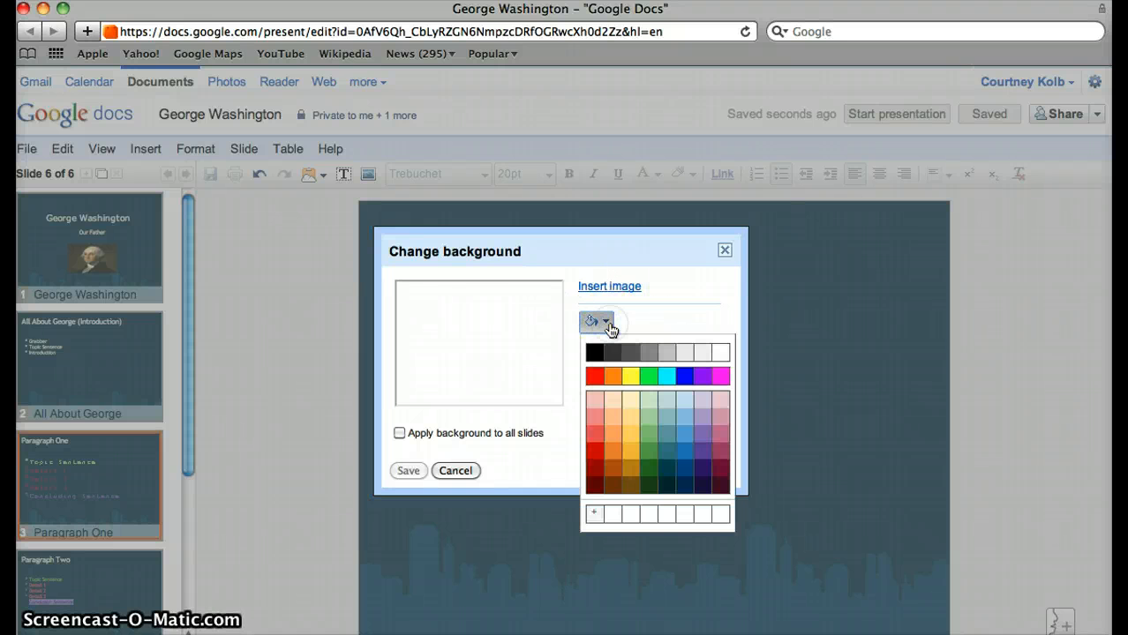
{"action": "left_click", "coordinate": [680, 427]}
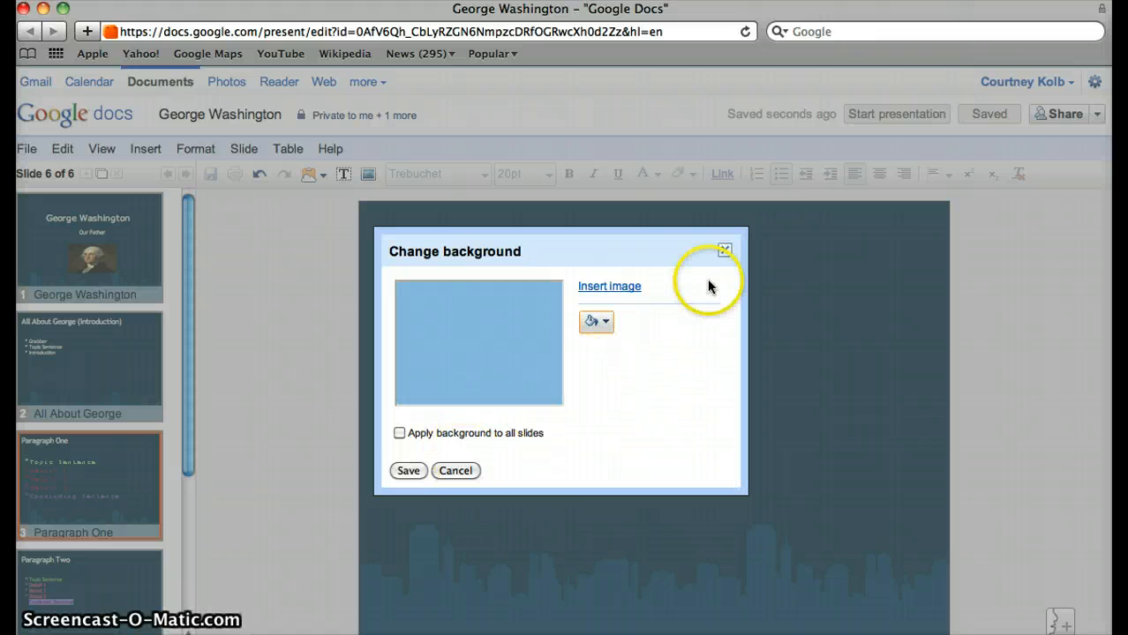
{"action": "left_click", "coordinate": [401, 475]}
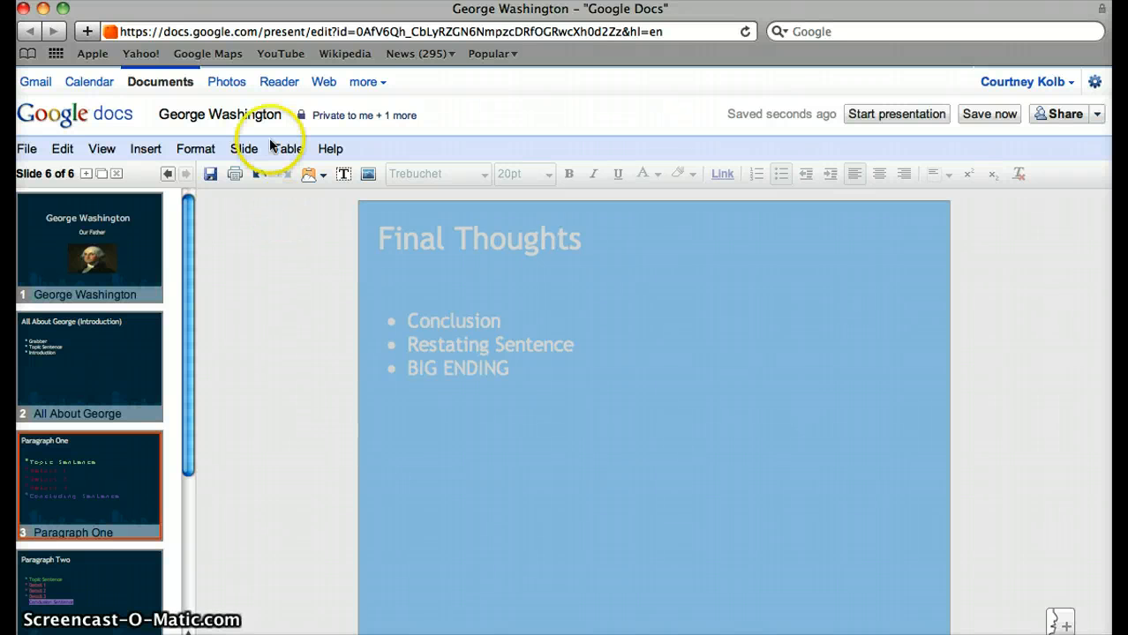
- Reapply the City theme to the presentation and accept removing the custom background of the Final Thoughts slide
{"action": "left_click", "coordinate": [201, 151]}
{"action": "left_click", "coordinate": [244, 151]}
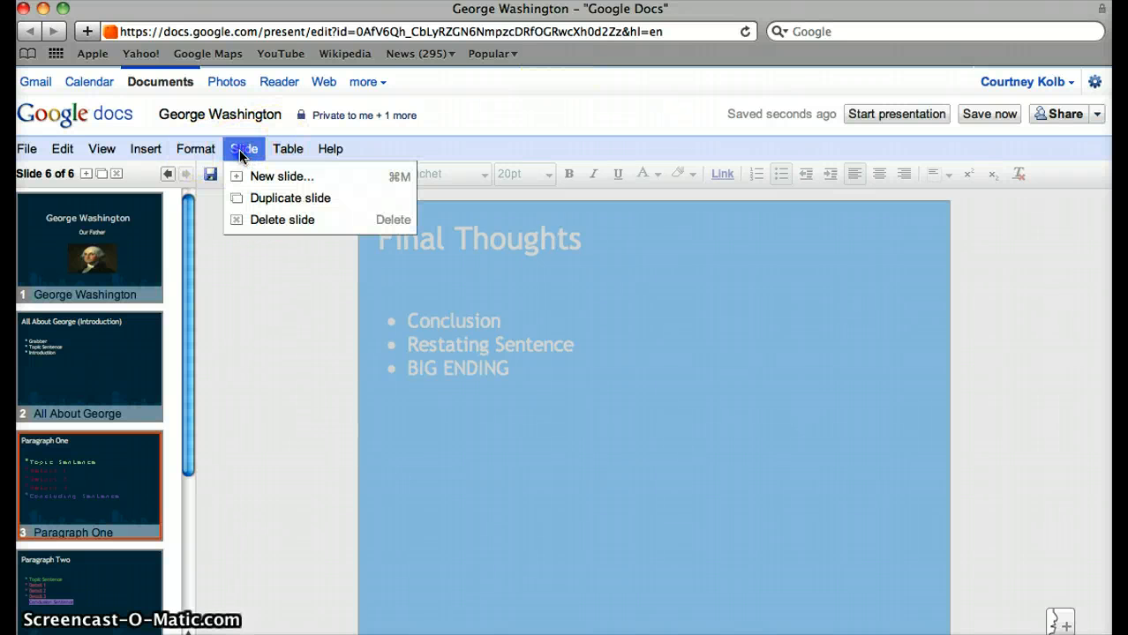
{"action": "left_click", "coordinate": [196, 151]}
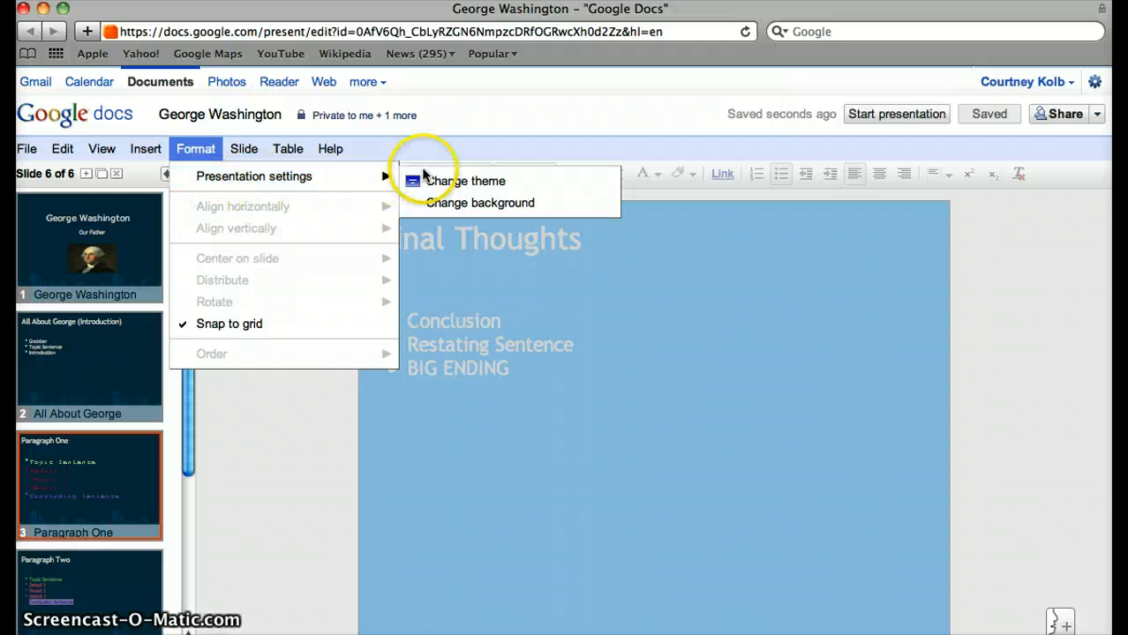
{"action": "mouse_move", "coordinate": [387, 181]}
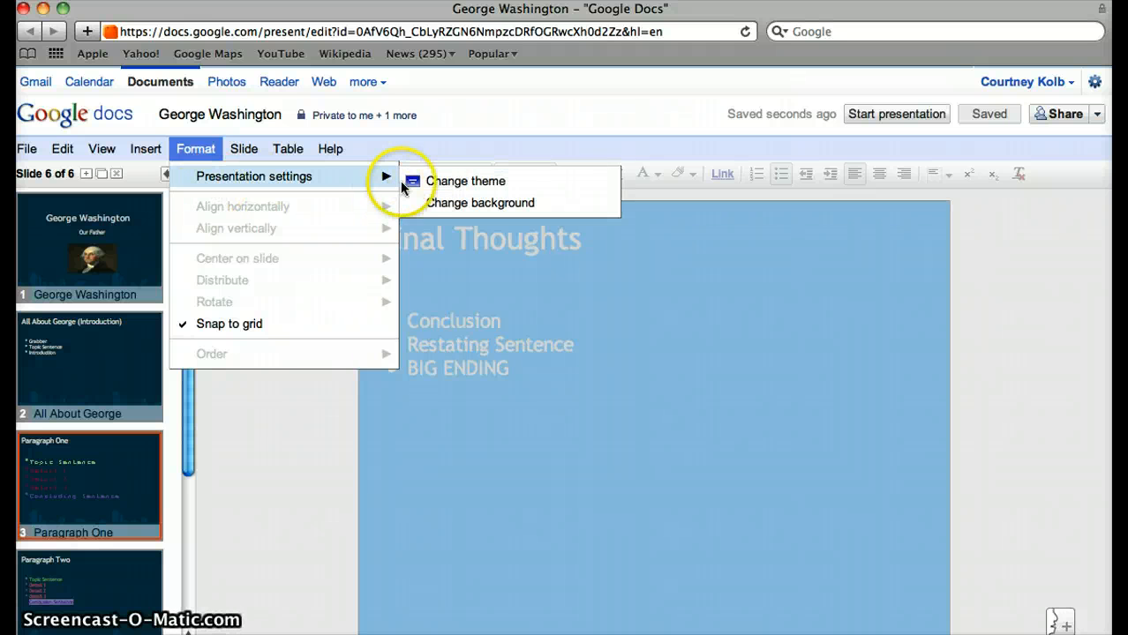
{"action": "left_click", "coordinate": [423, 182]}
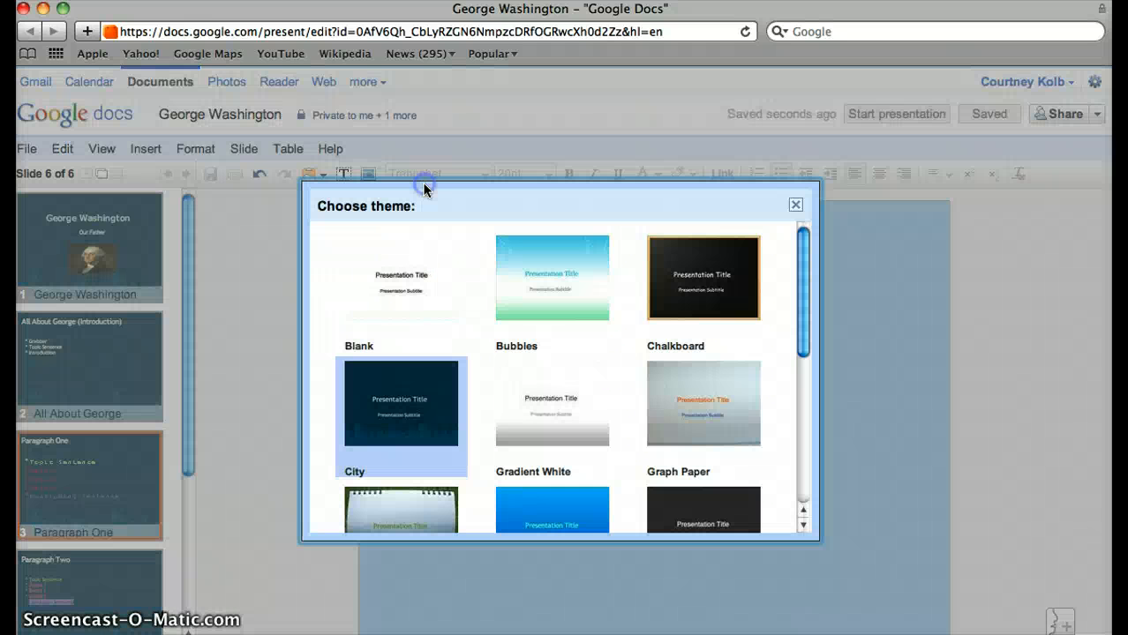
{"action": "left_click", "coordinate": [410, 403]}
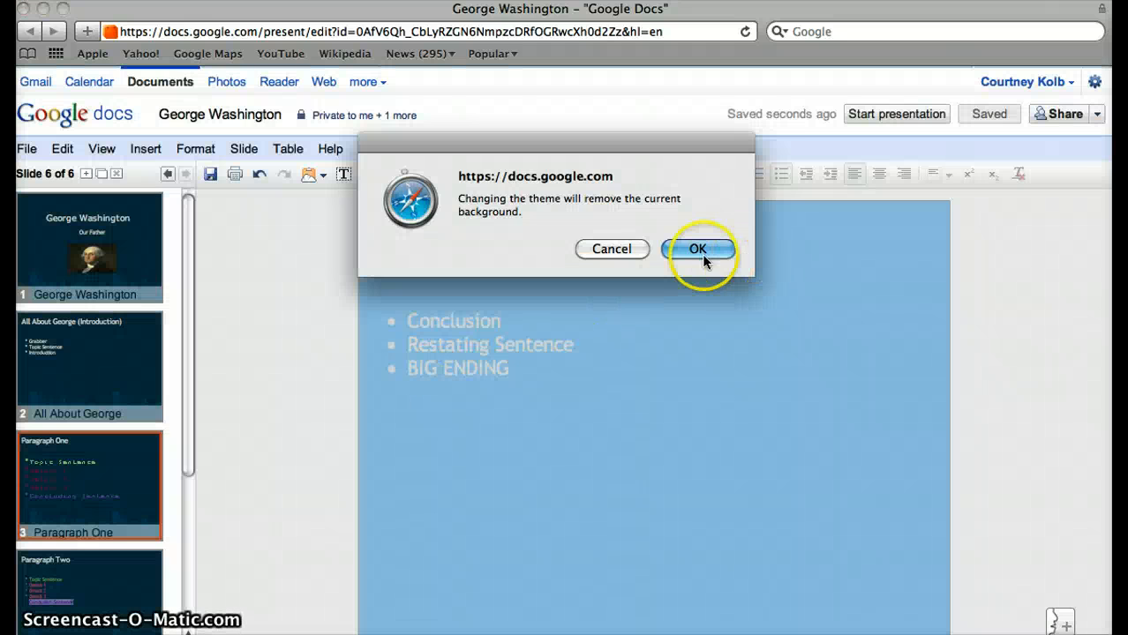
{"action": "left_click", "coordinate": [699, 249]}
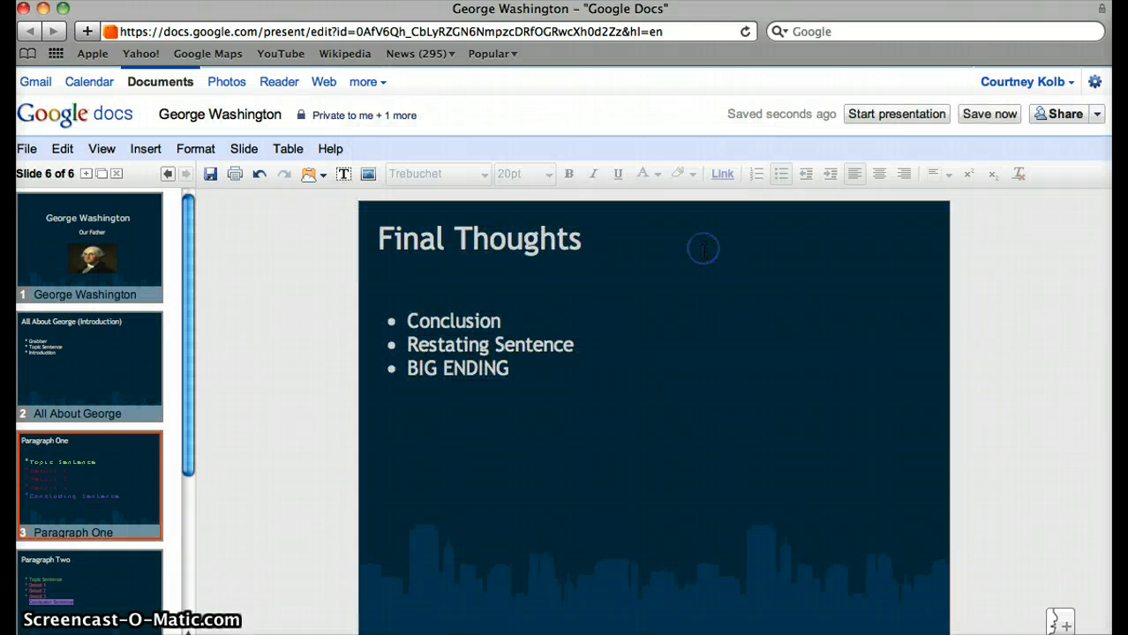
- Set george-washington-picture.jpg from the Desktop as the background of the Final Thoughts slide only, and move its bullet list slightly up toward the title
{"action": "left_click", "coordinate": [210, 154]}
{"action": "mouse_move", "coordinate": [383, 173]}
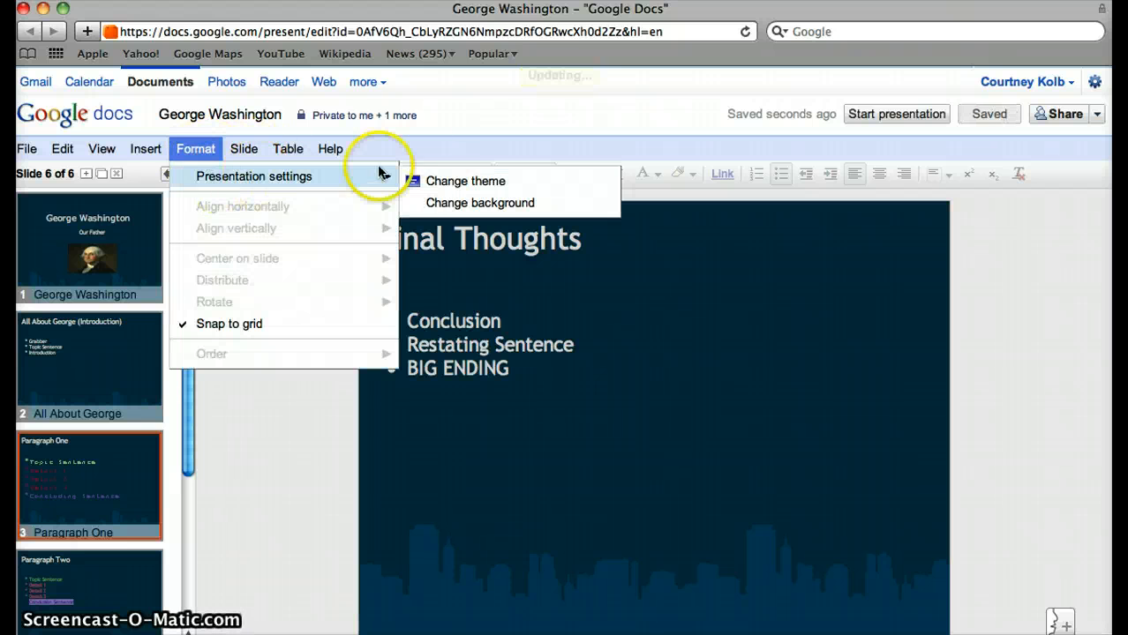
{"action": "left_click", "coordinate": [434, 203]}
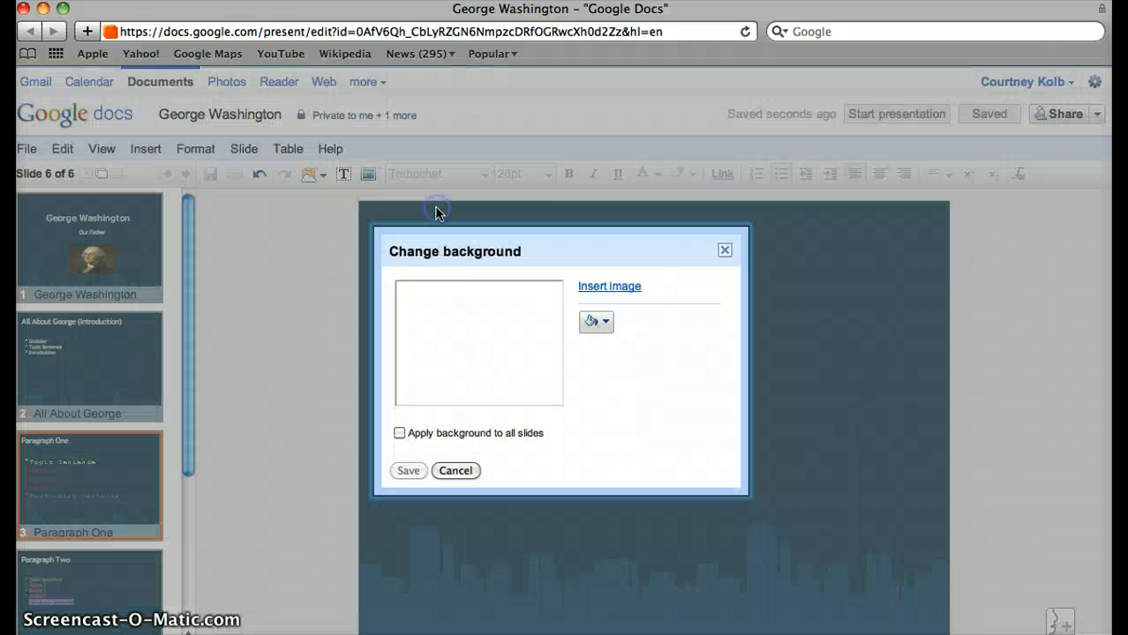
{"action": "left_click", "coordinate": [591, 286]}
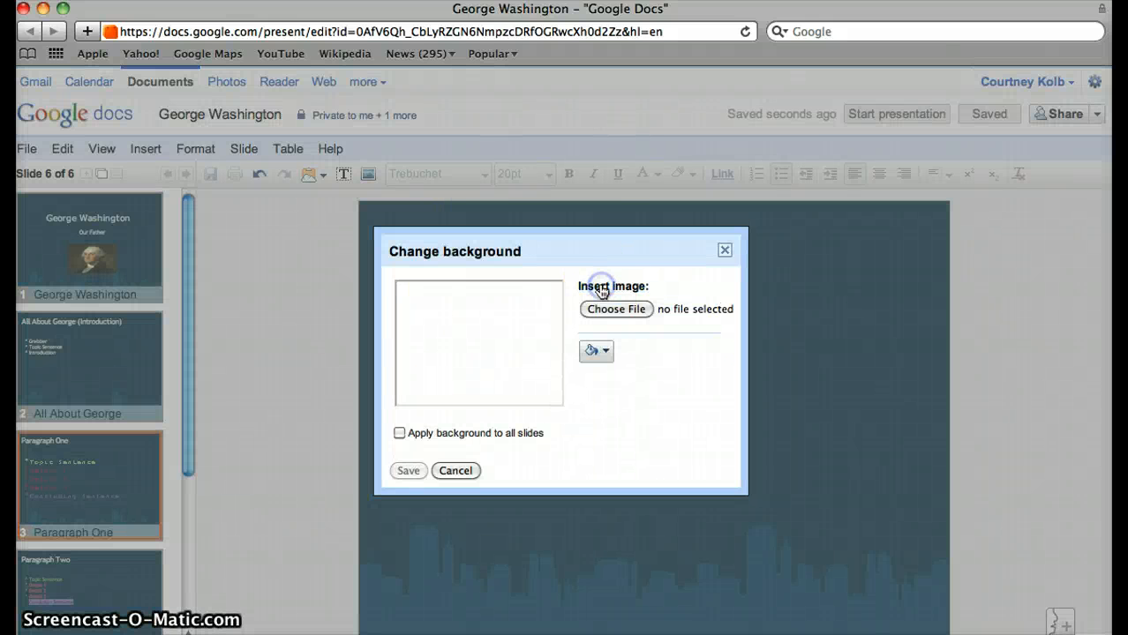
{"action": "left_click", "coordinate": [618, 309]}
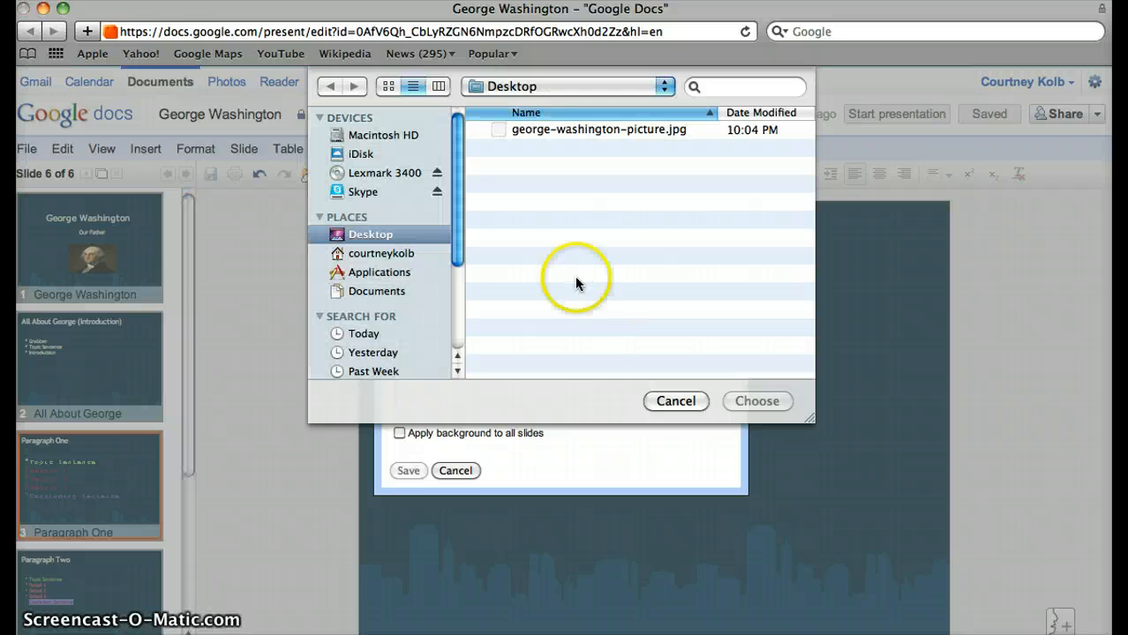
{"action": "double_click", "coordinate": [557, 131]}
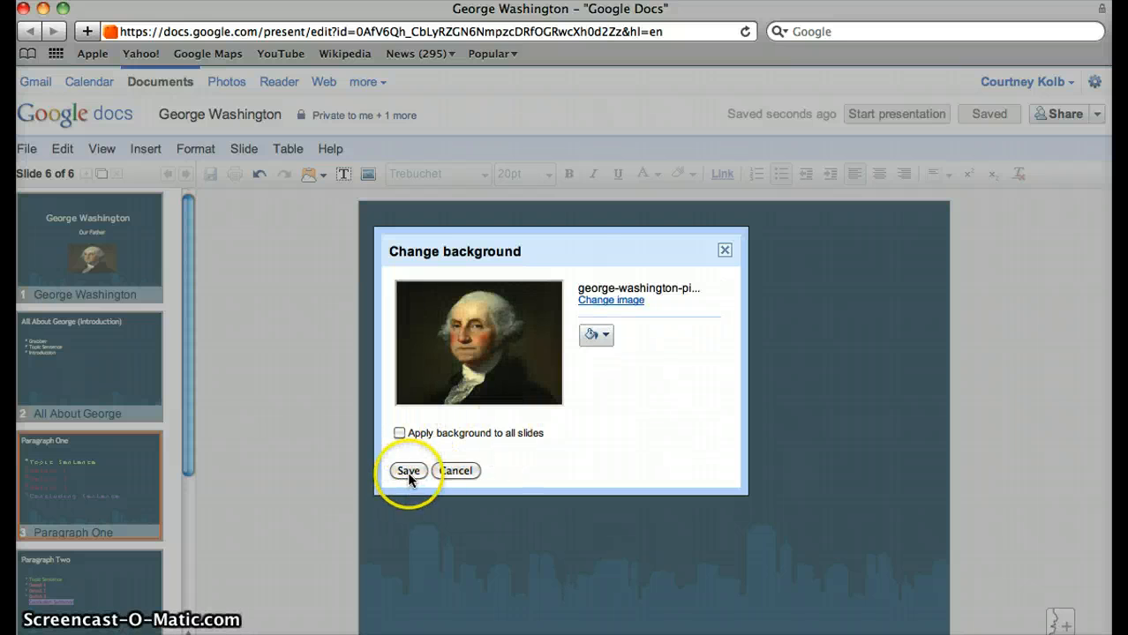
{"action": "left_click", "coordinate": [408, 470]}
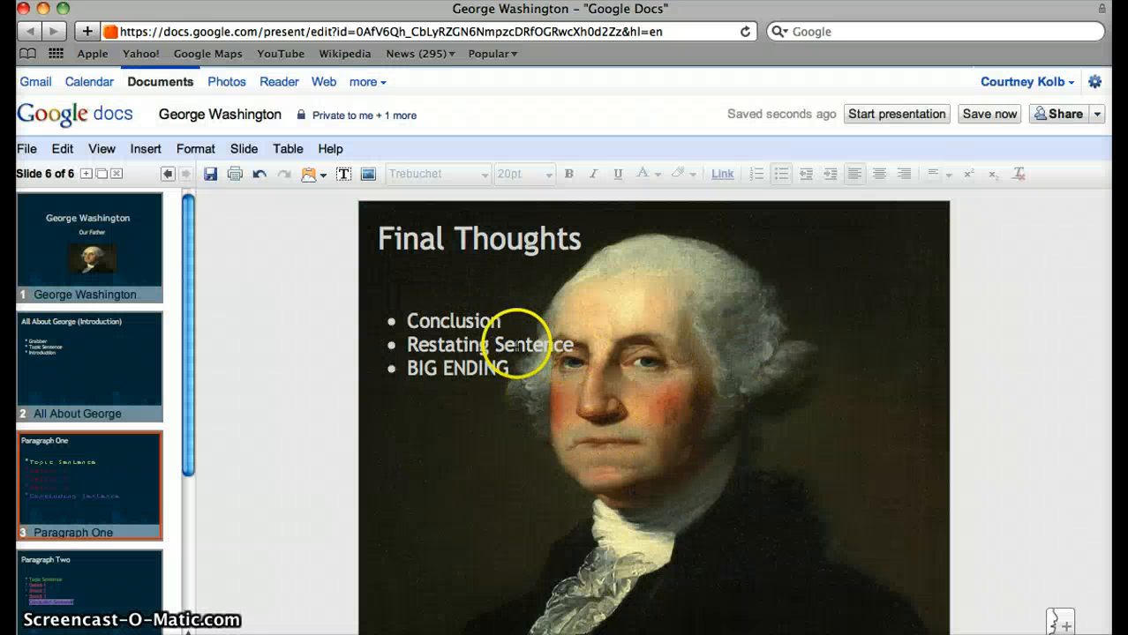
{"action": "left_click", "coordinate": [476, 328]}
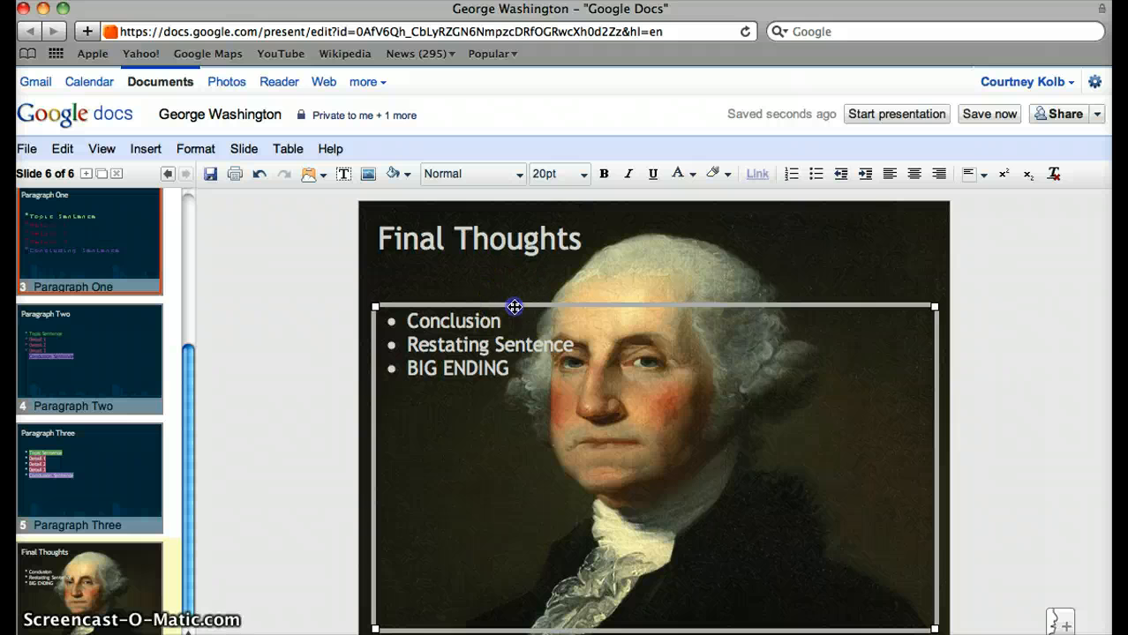
{"action": "left_click_drag", "start_coordinate": [515, 306], "coordinate": [511, 277]}
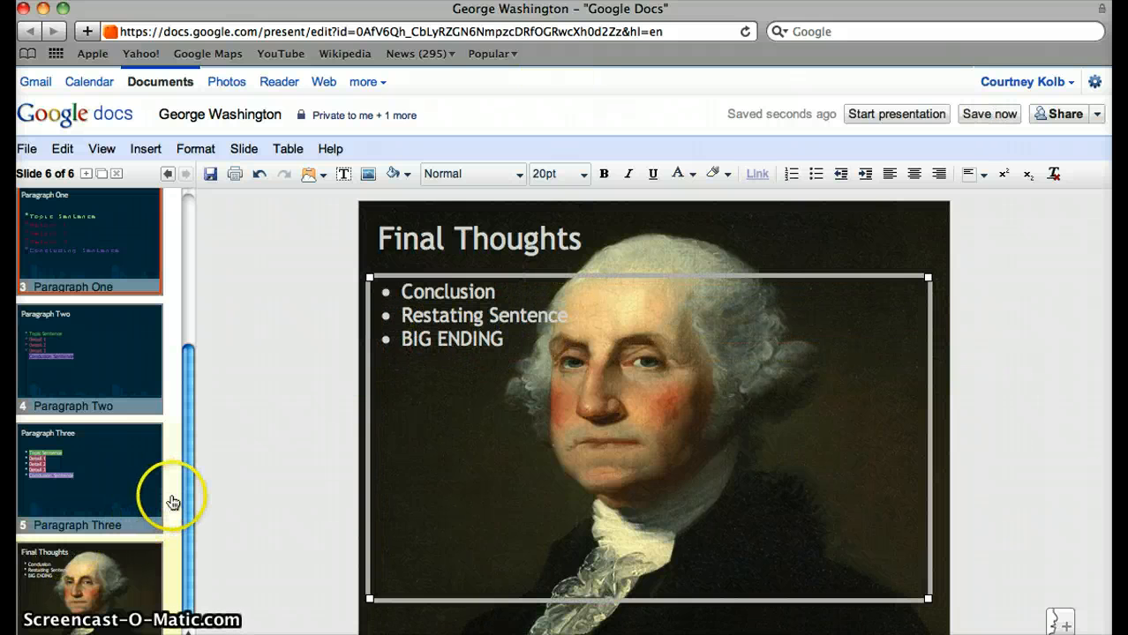
- Go to the Paragraph Three slide and upload george-washington-picture.jpg from the Desktop as its background image
{"action": "left_click", "coordinate": [131, 491]}
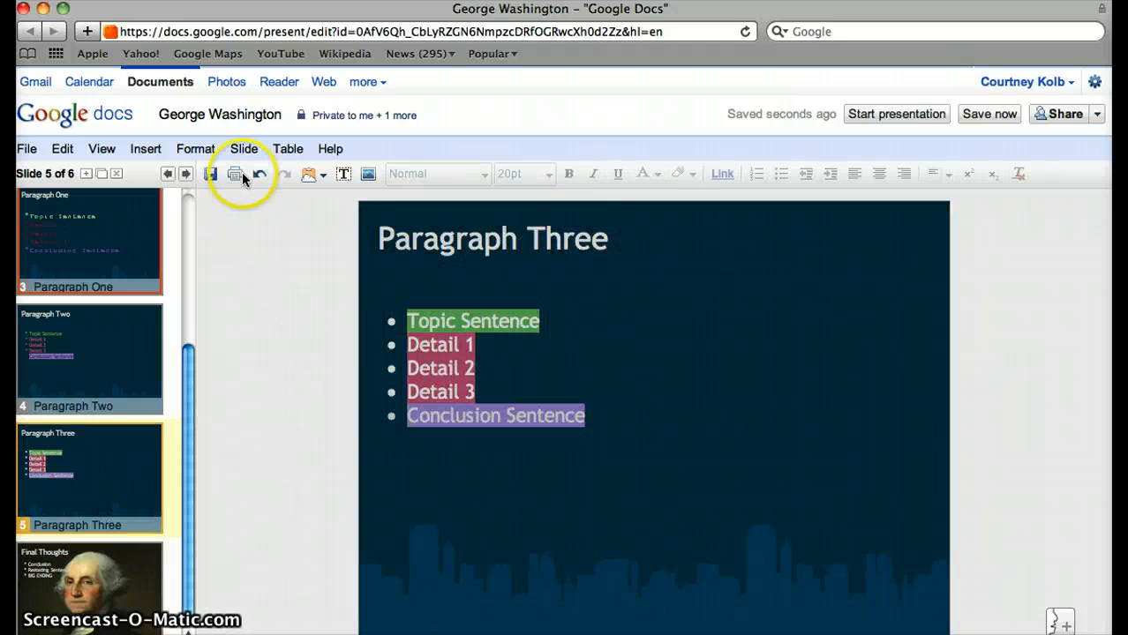
{"action": "left_click", "coordinate": [195, 148]}
{"action": "mouse_move", "coordinate": [353, 175]}
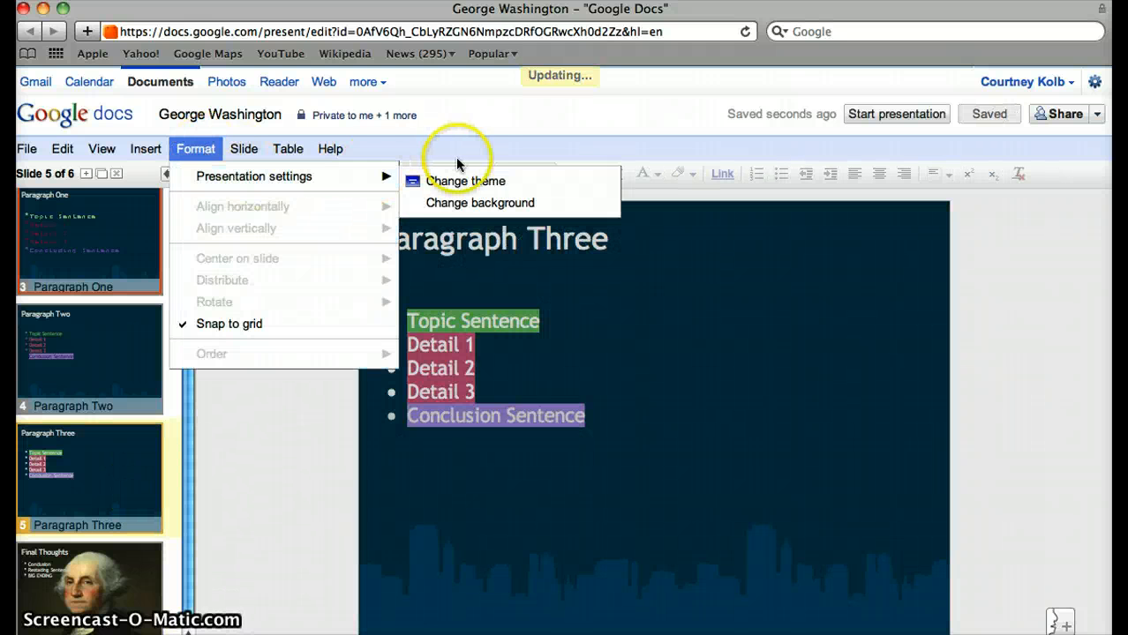
{"action": "left_click", "coordinate": [467, 204]}
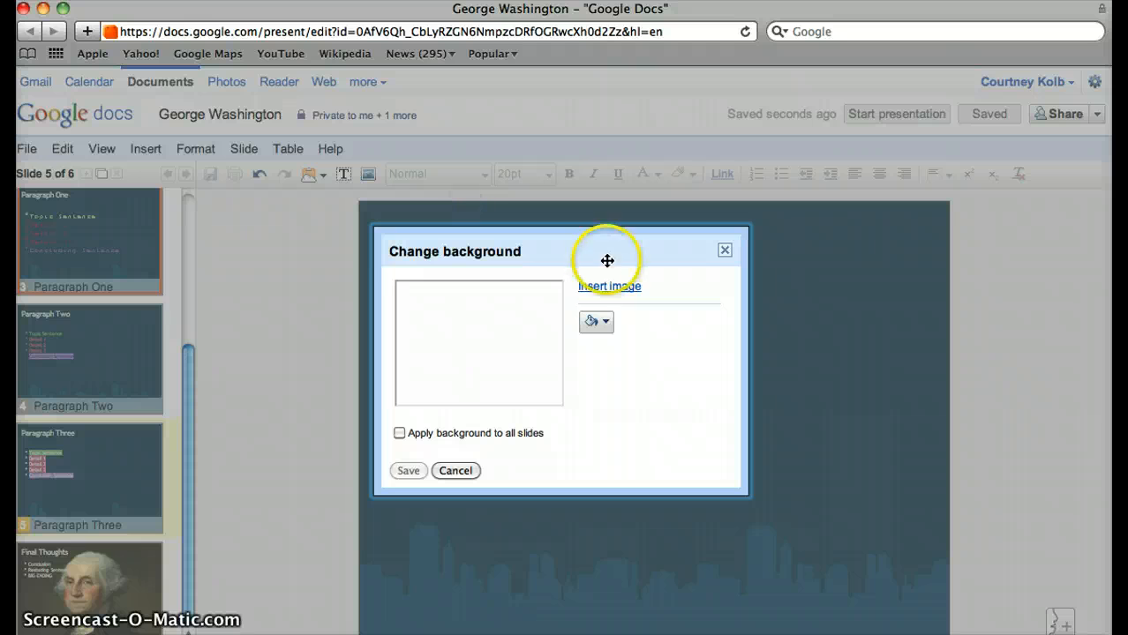
{"action": "left_click", "coordinate": [608, 288]}
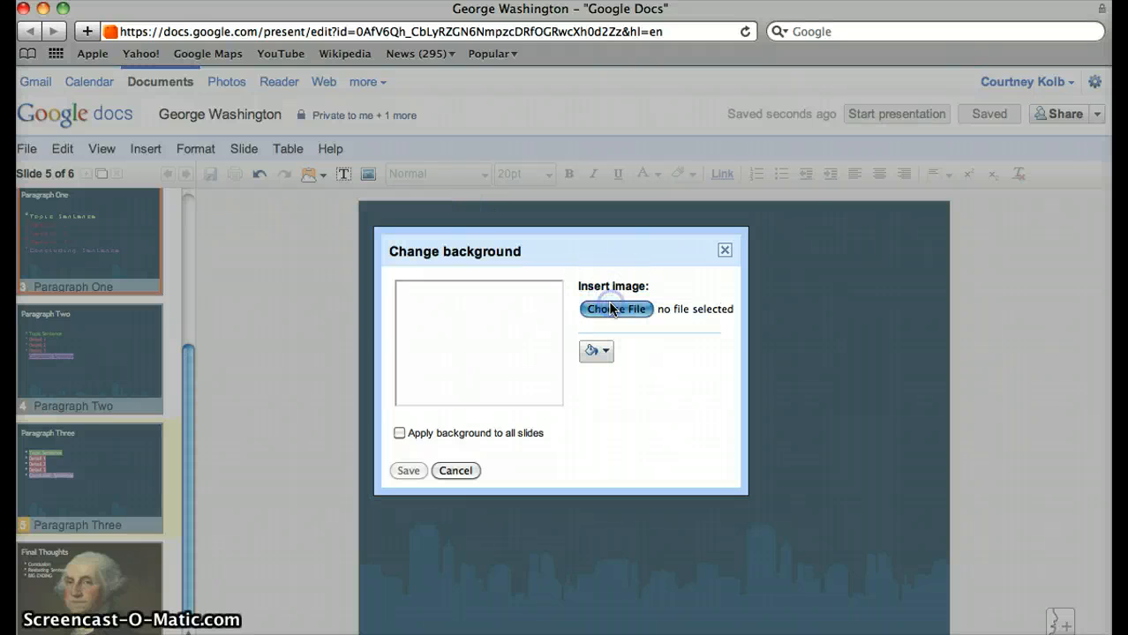
{"action": "left_click", "coordinate": [611, 309]}
{"action": "left_click", "coordinate": [566, 129]}
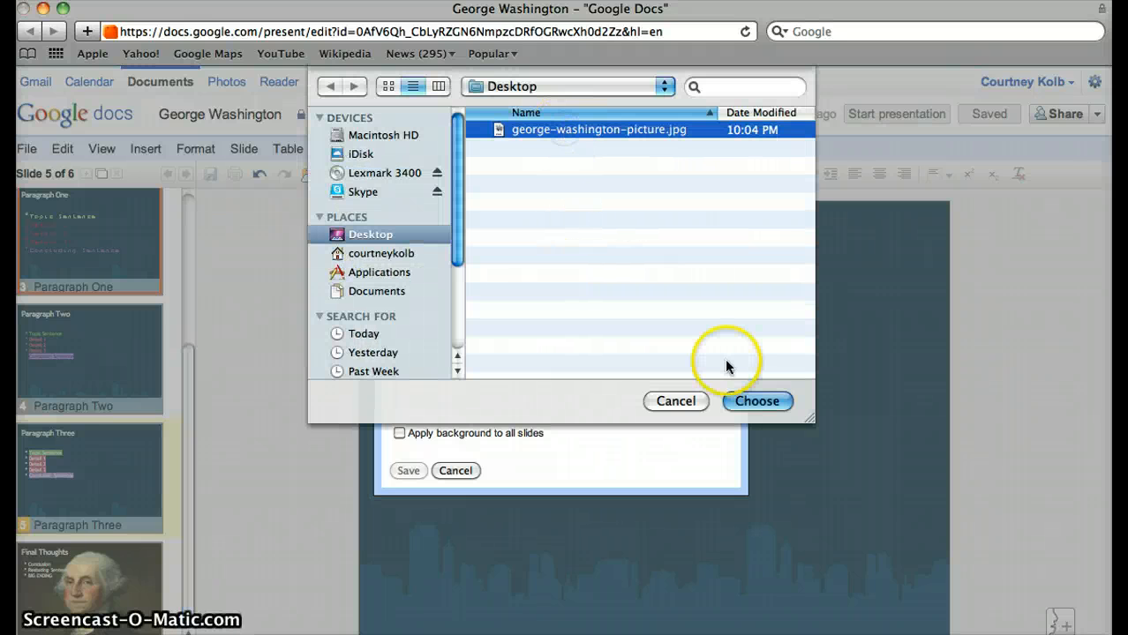
{"action": "left_click", "coordinate": [756, 400]}
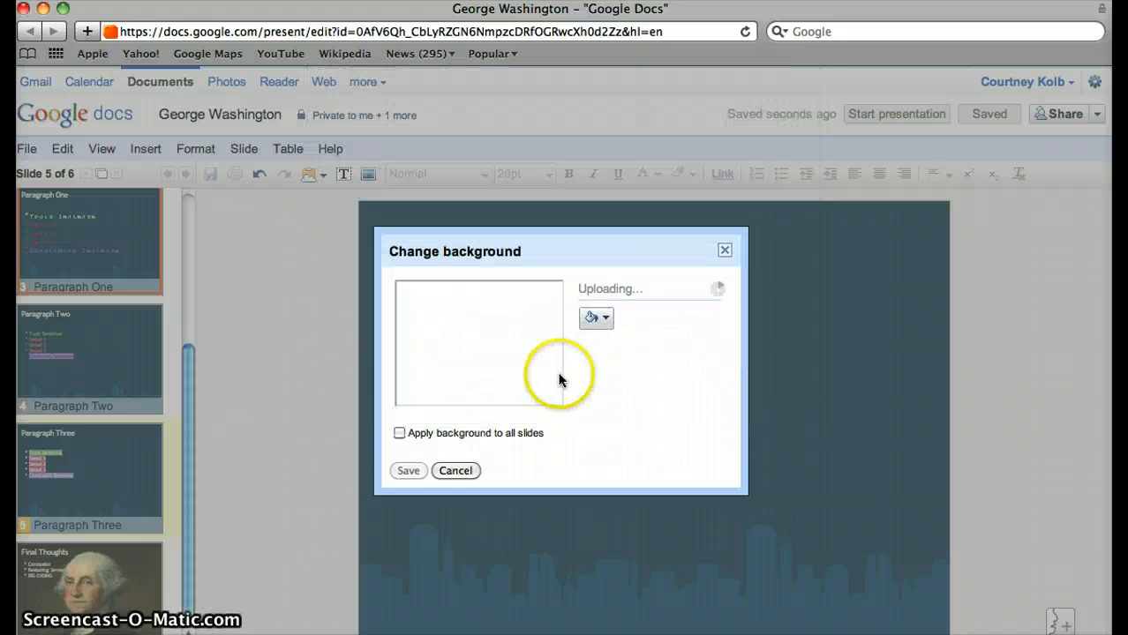